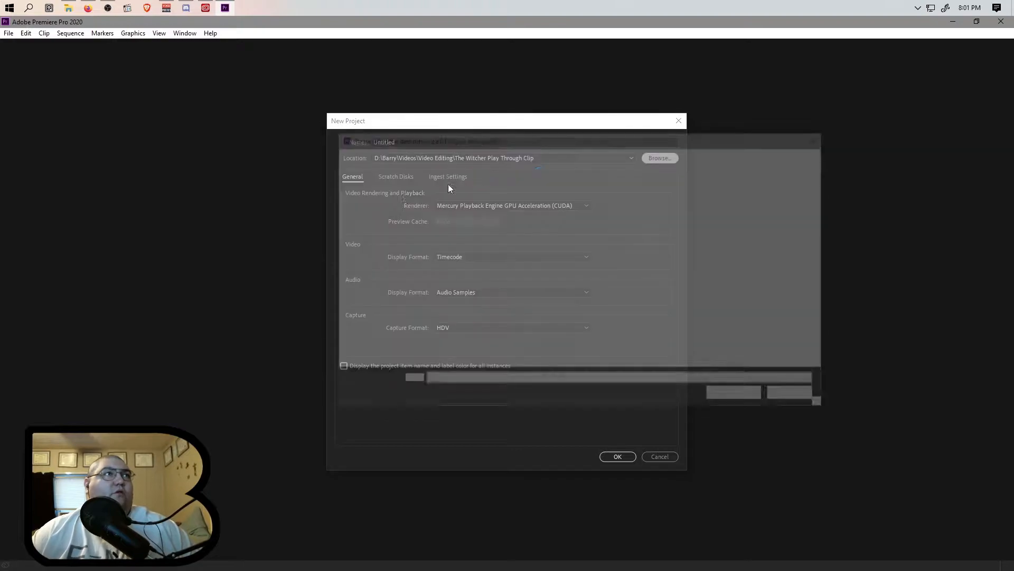
left_click(401, 179)
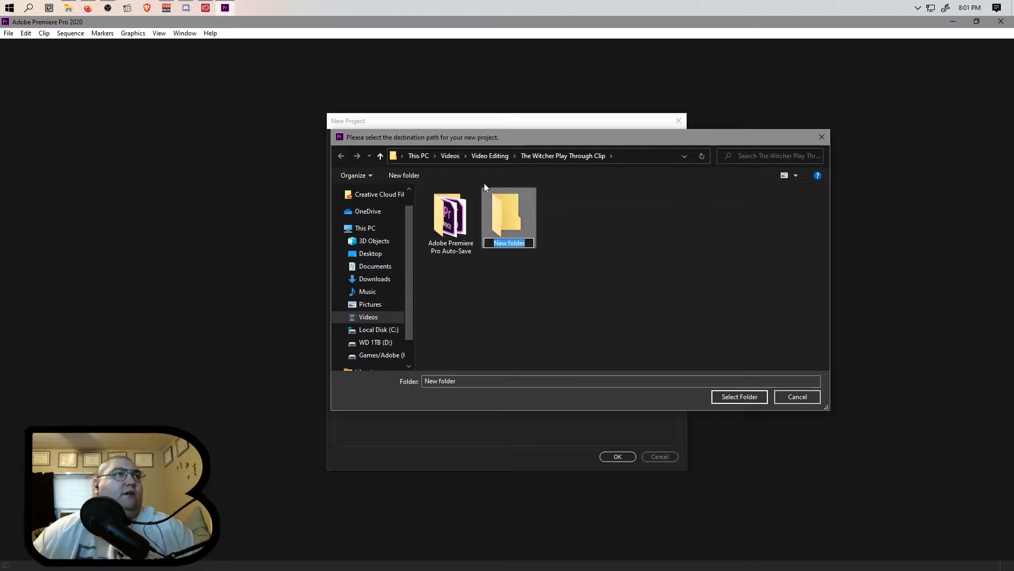
left_click(573, 224)
left_click(508, 215)
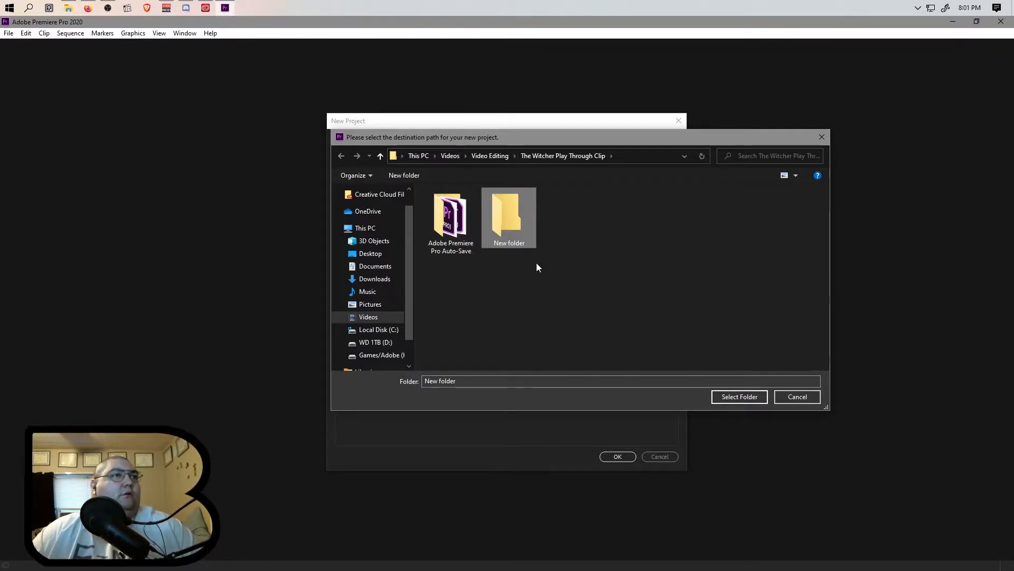
- Browse to the Video Editing folder inside Videos for the new project's destination
left_click(491, 156)
left_click(446, 156)
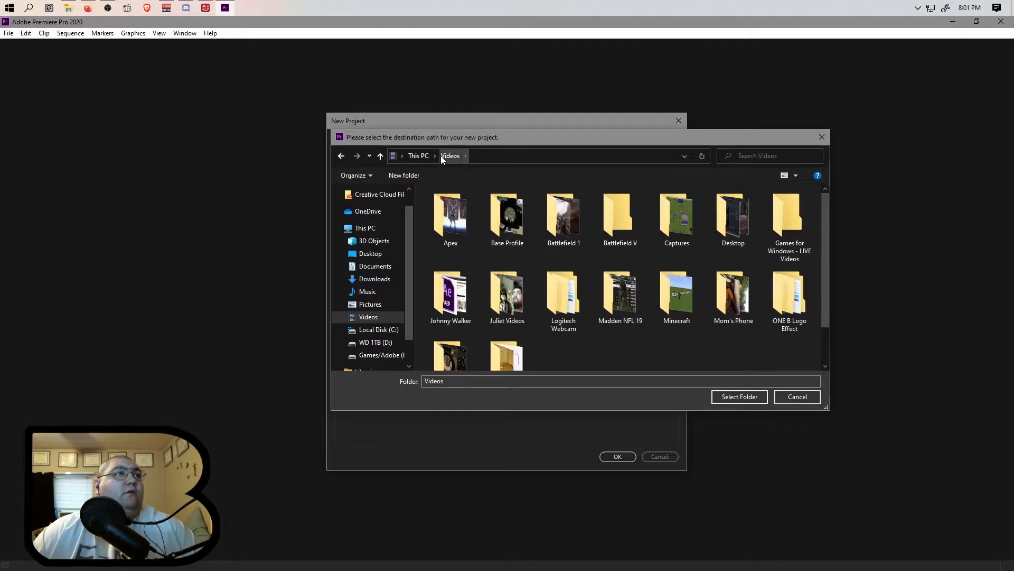
scroll(586, 264, "down", 2)
double_click(492, 317)
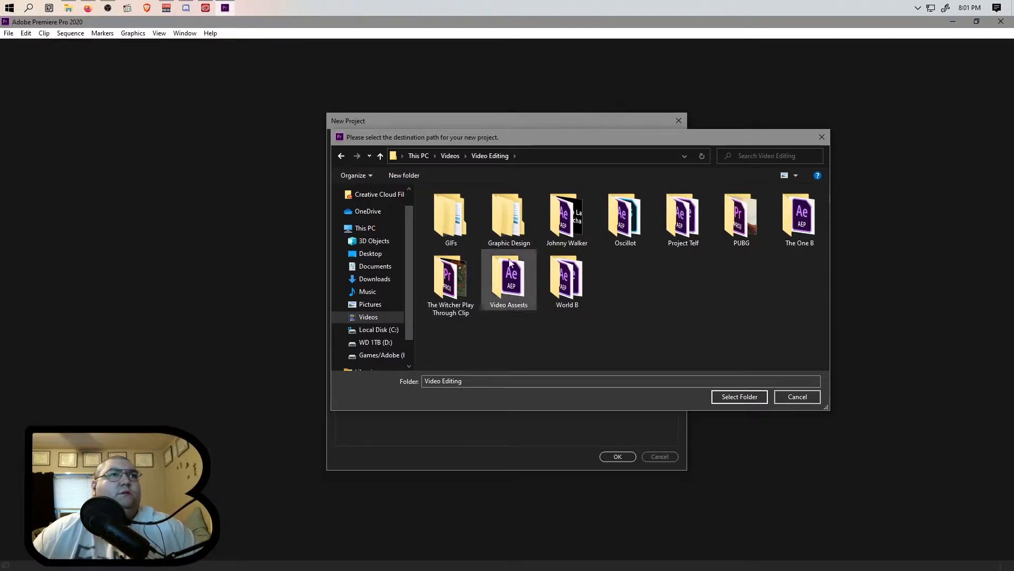
- Create a new folder named Table Top inside the Video Editing folder
left_click(408, 175)
type("Dungeon & D")
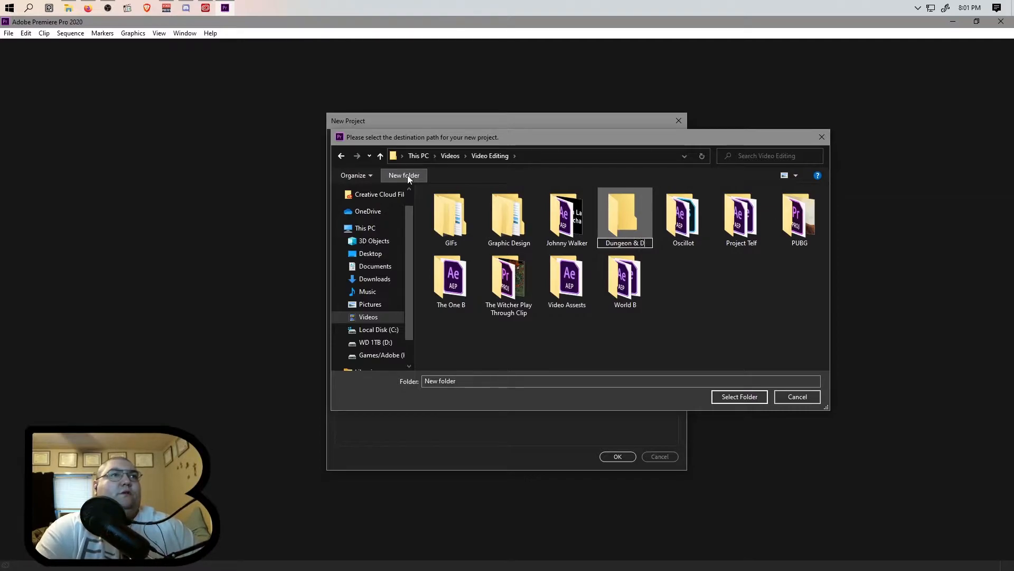
key("BackSpace")
key("BackSpace")
key("BackSpace")
key("BackSpace")
key("BackSpace")
key("BackSpace")
key("BackSpace")
key("BackSpace")
key("BackSpace")
key("BackSpace")
type("Table Top")
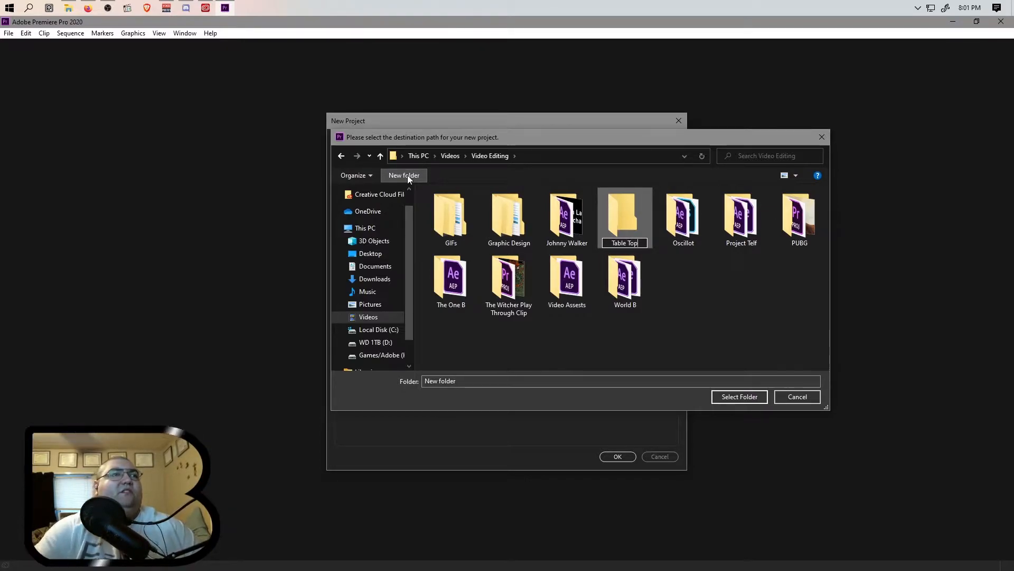
- Choose the Table Top folder as the location and create the project named "The One B Creates A Character In DnD Beyond"
left_click(722, 291)
double_click(800, 226)
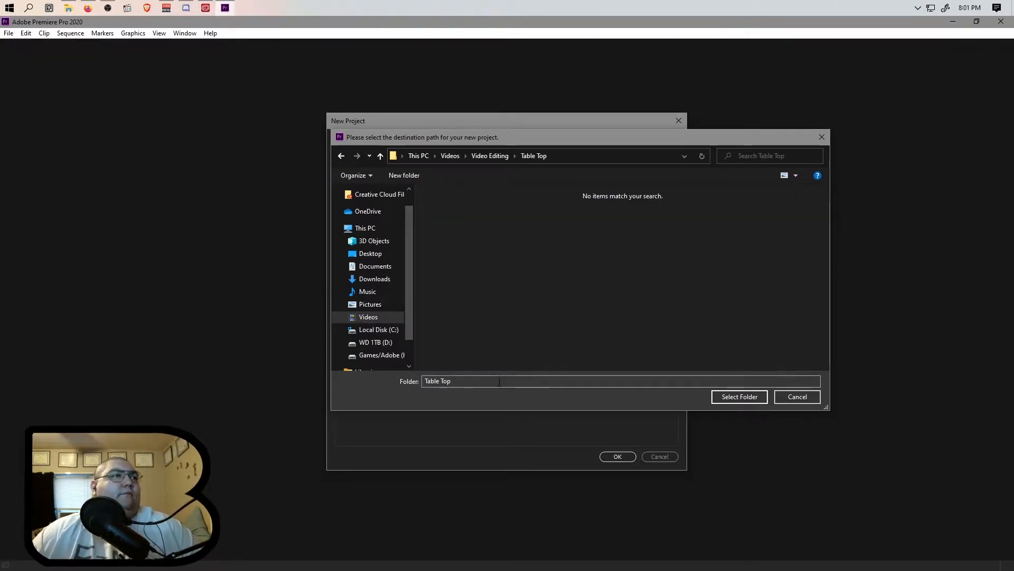
left_click(761, 400)
left_click(420, 141)
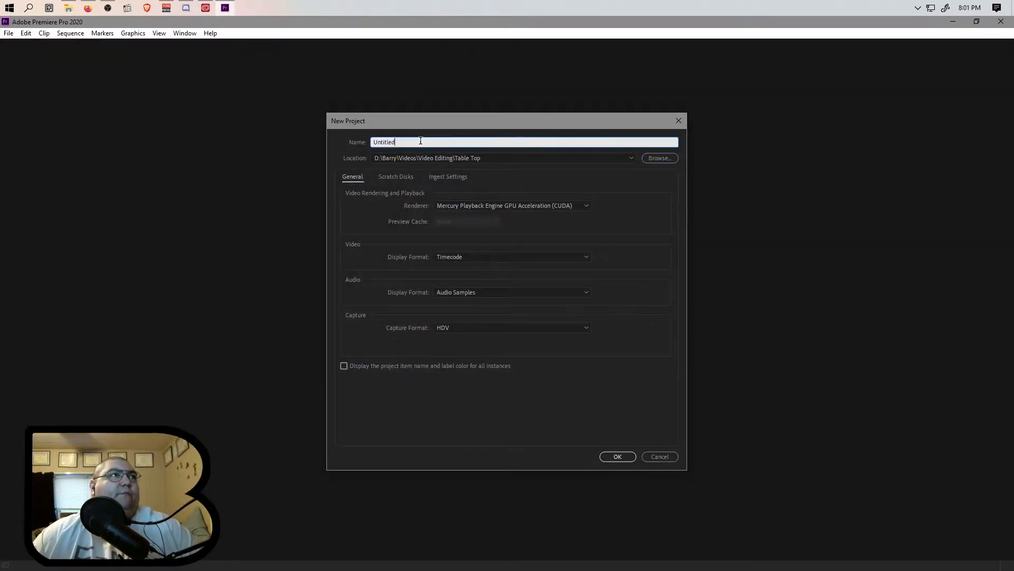
type("DnD Beyon")
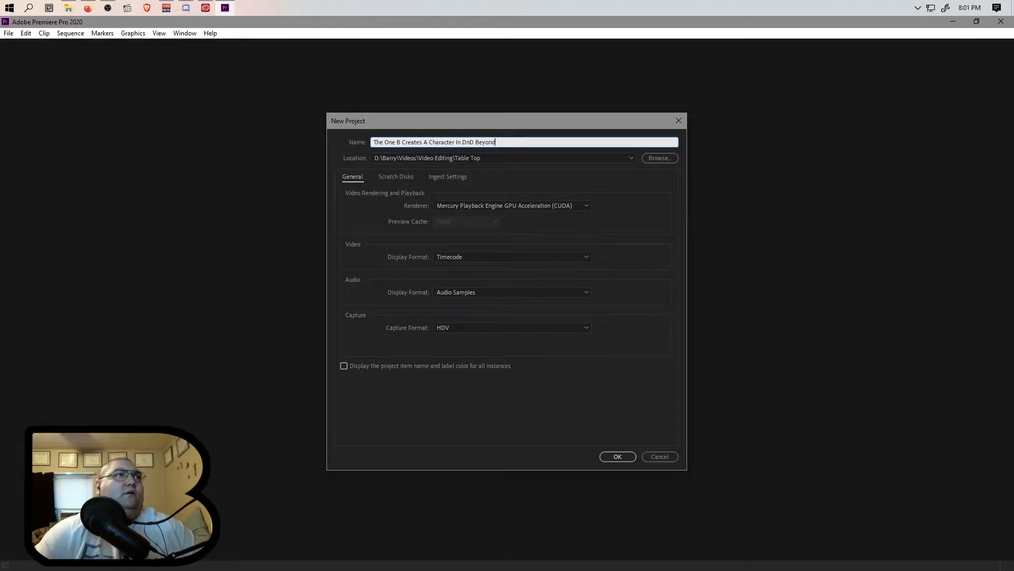
left_click(615, 456)
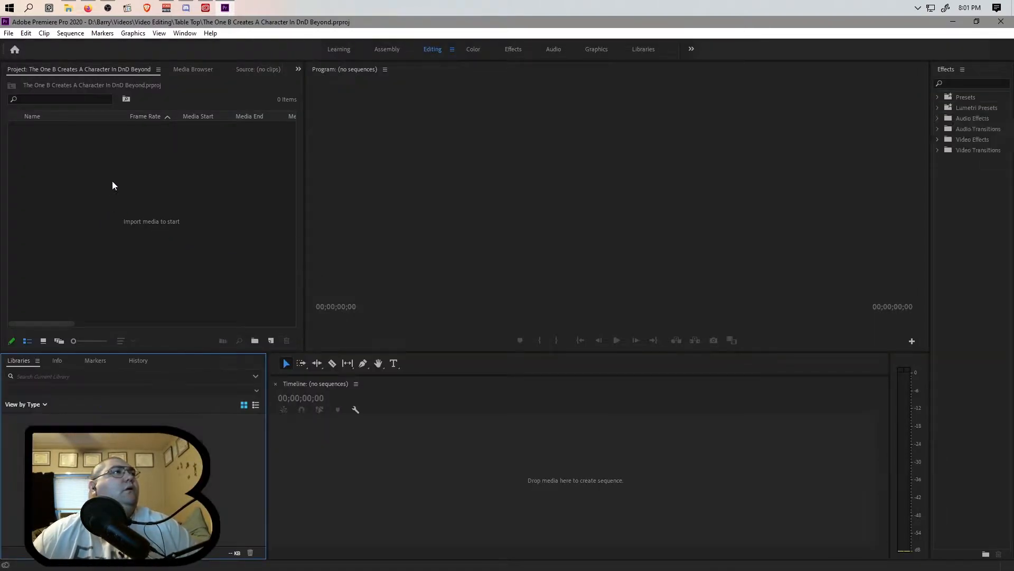
- Dock the Project panel with the Libraries panel and import DND Beyond Character Creation.mp4 from the Videos folder
left_click_drag(62, 70, 15, 360)
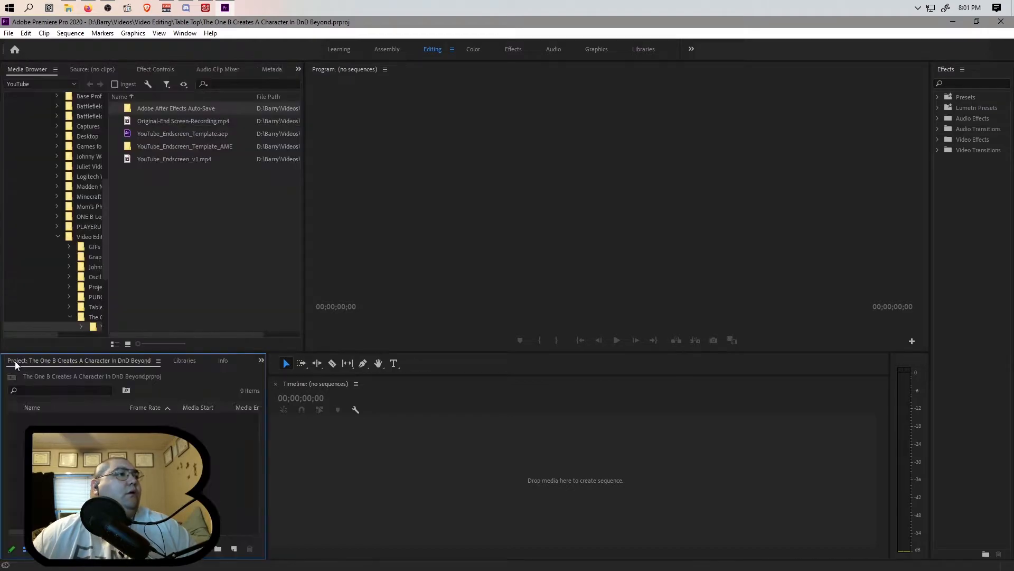
scroll(56, 239, "up", 4)
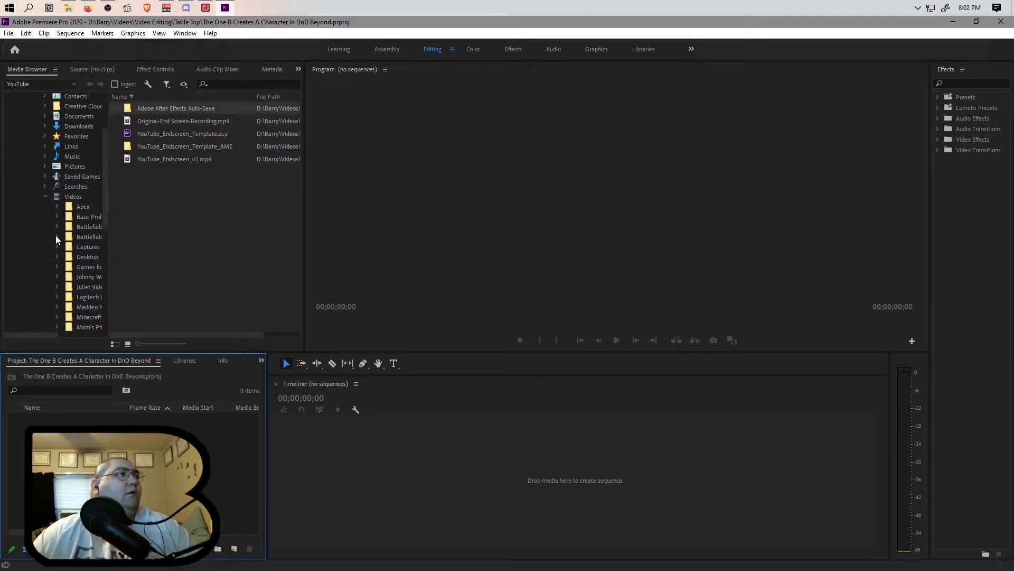
left_click(67, 9)
left_click(67, 10)
left_click(75, 197)
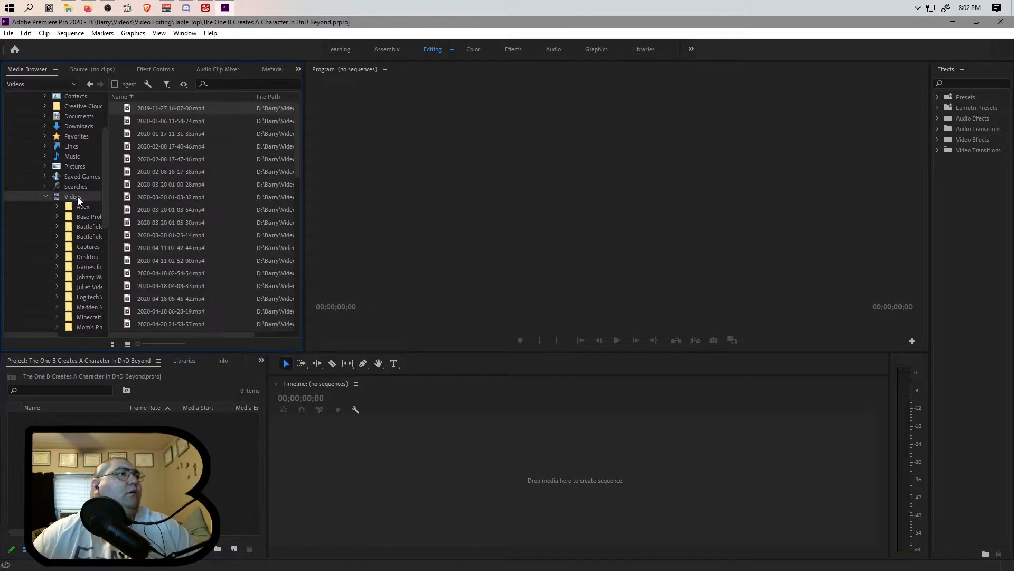
scroll(179, 199, "down", 8)
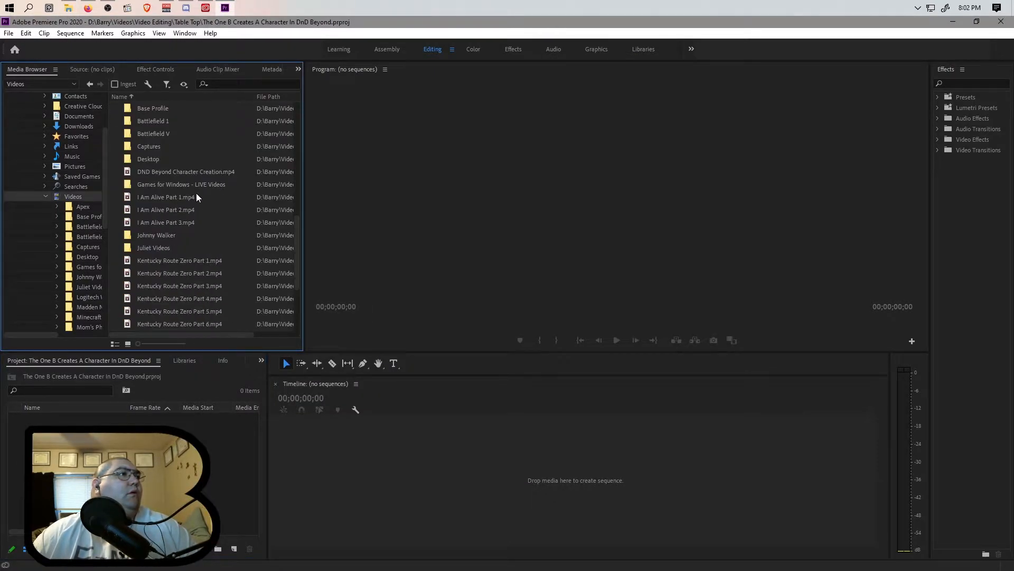
double_click(190, 170)
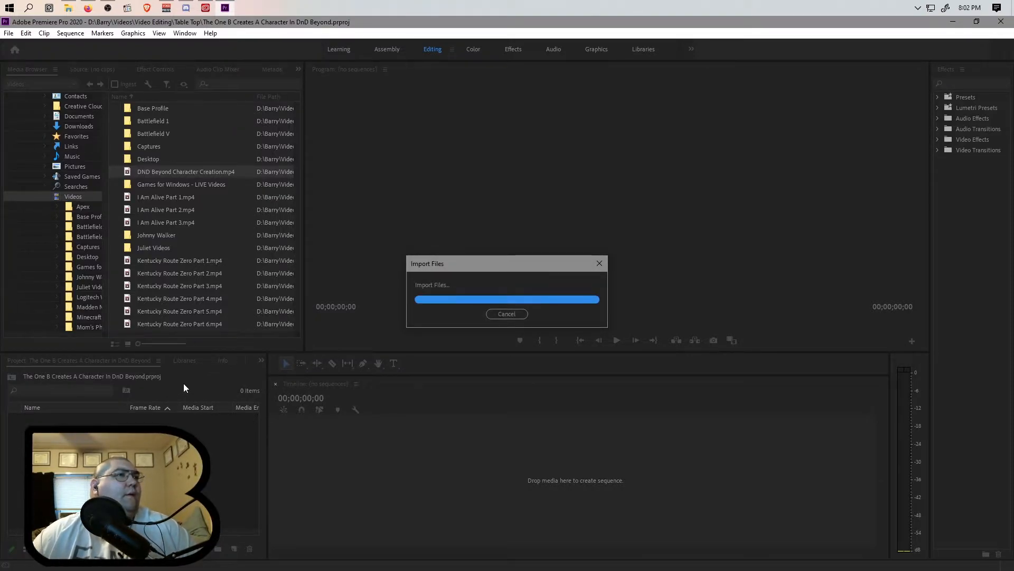
- Import YouTube_Endscreen_v1.mp4 from the YouTube folder under Video Editing > The One B into the project
scroll(188, 237, "down", 5)
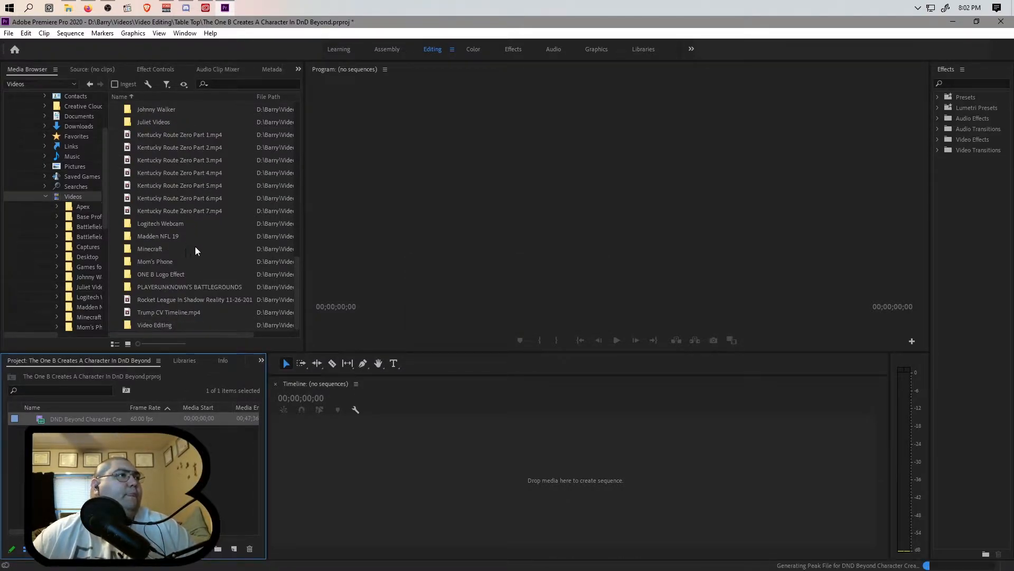
scroll(78, 228, "down", 4)
double_click(88, 236)
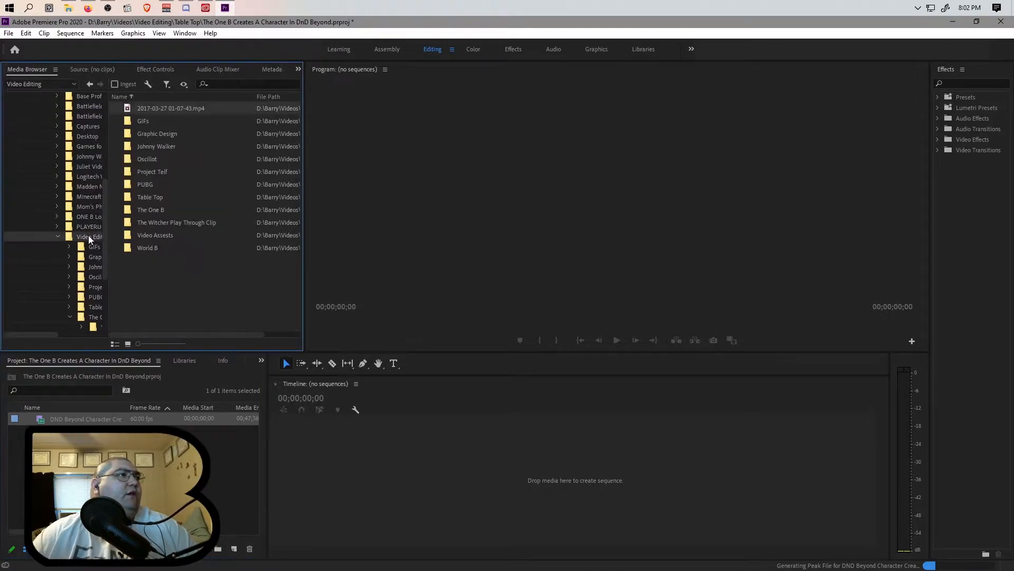
left_click(58, 236)
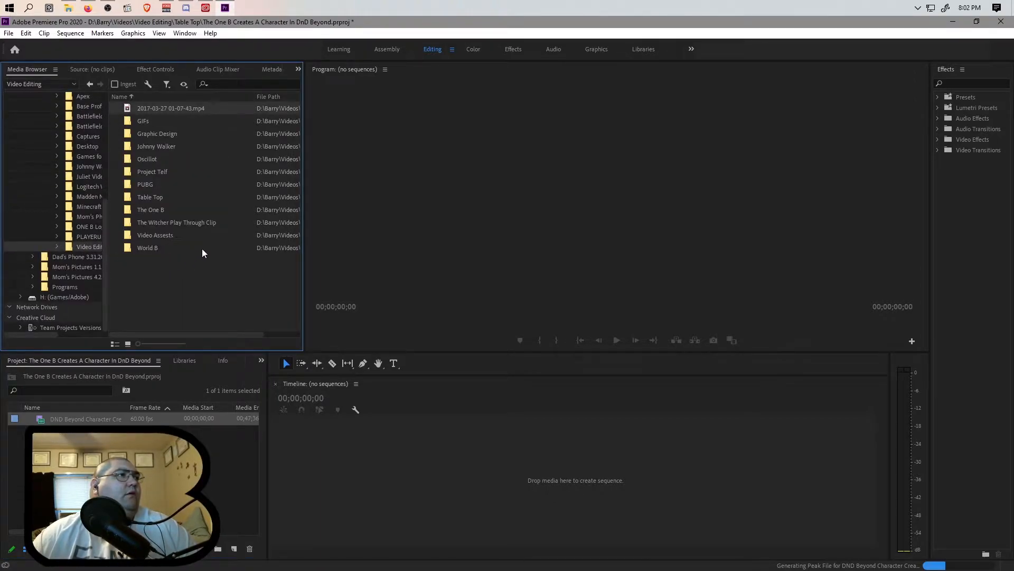
double_click(168, 208)
double_click(157, 110)
left_click_drag(170, 160, 127, 465)
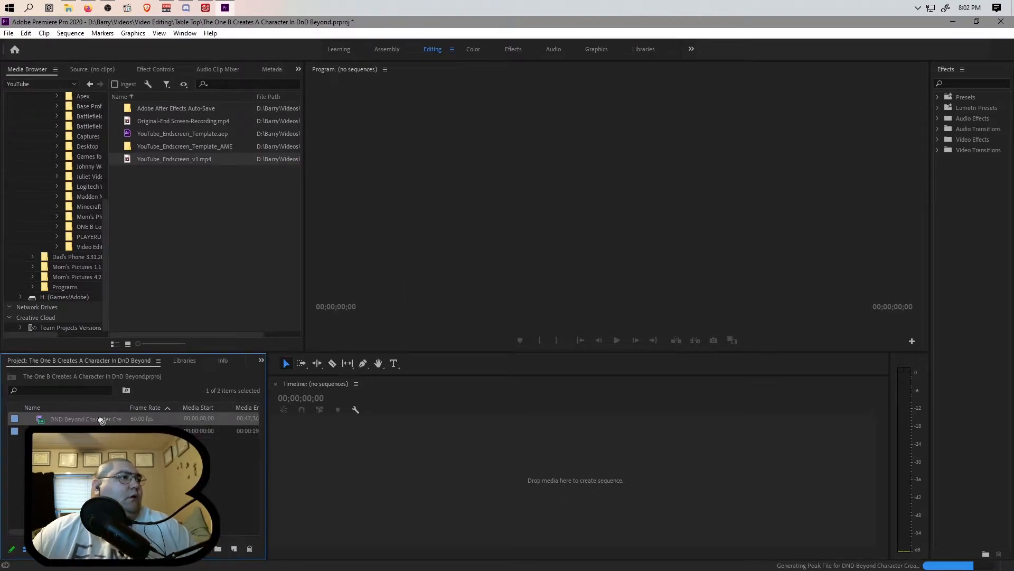
- Create a sequence from the DND Beyond Character Creation clip and play its opening to locate the starting point
left_click_drag(368, 450, 392, 454)
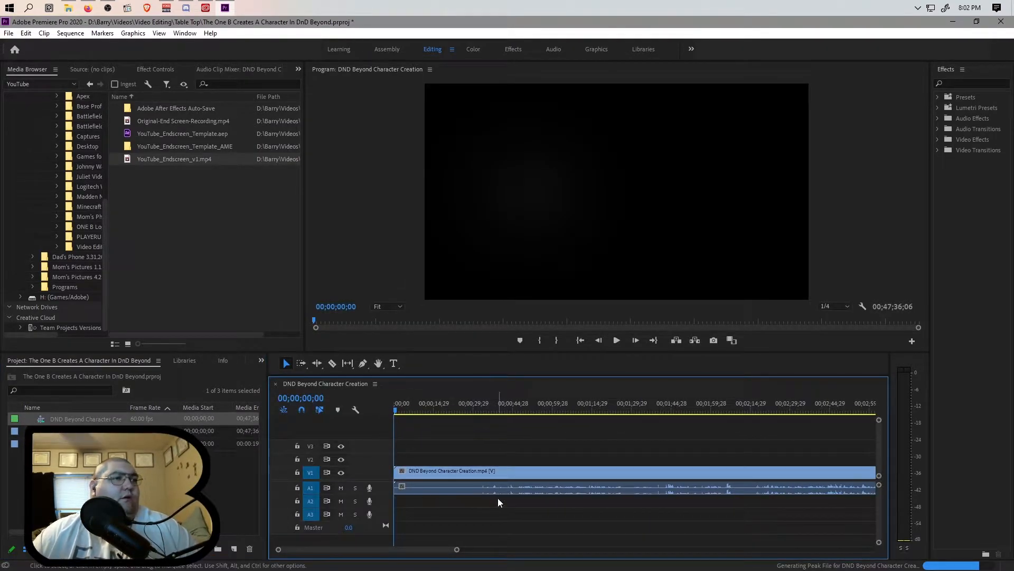
left_click_drag(432, 410, 481, 410)
key("space")
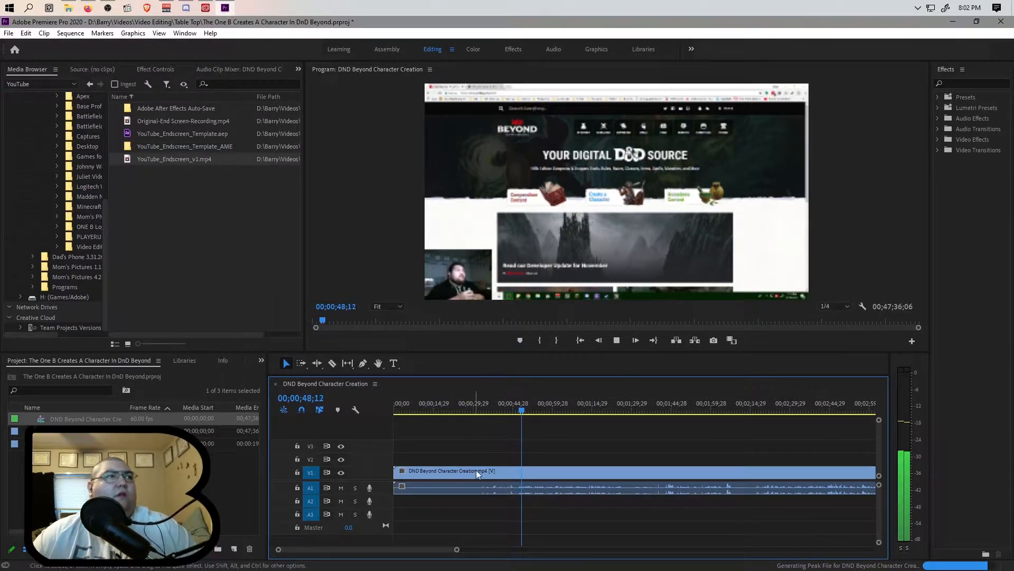
left_click_drag(525, 411, 484, 410)
key("space")
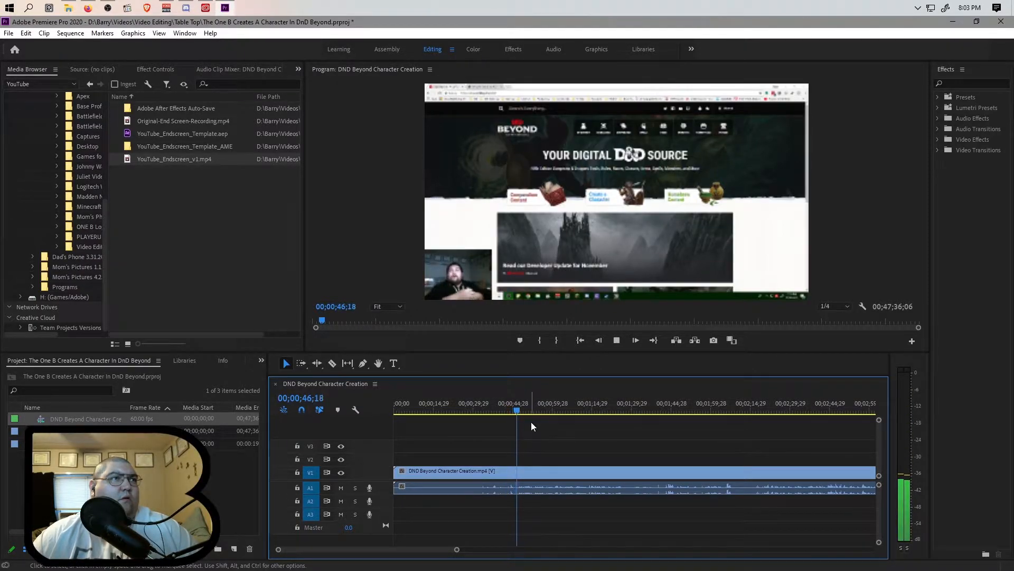
key("space")
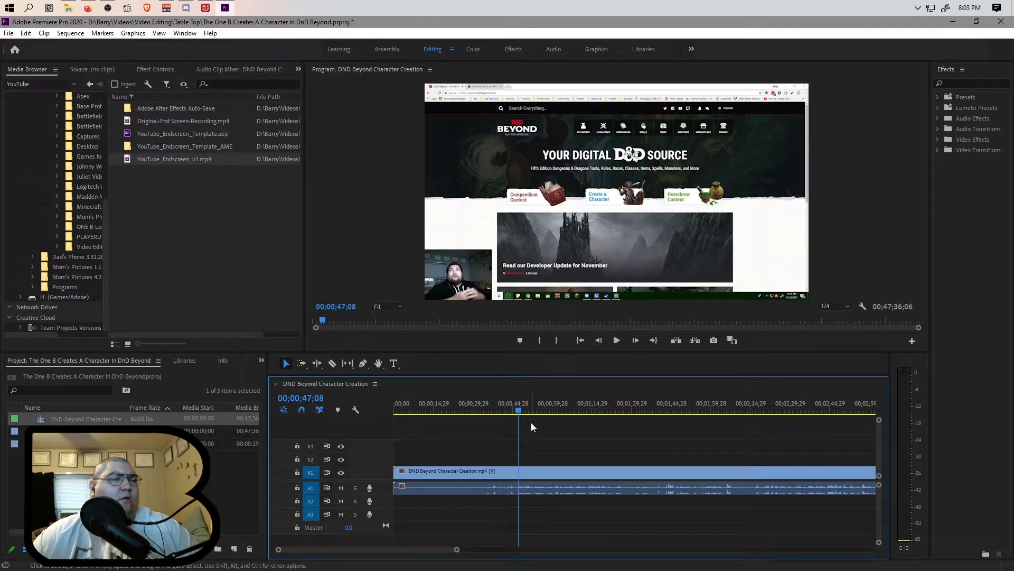
- Trim the beginning of the DND Beyond Character Creation clip up to 00;00;46;24 and move the clip to the sequence start
key("Right")
key("Right")
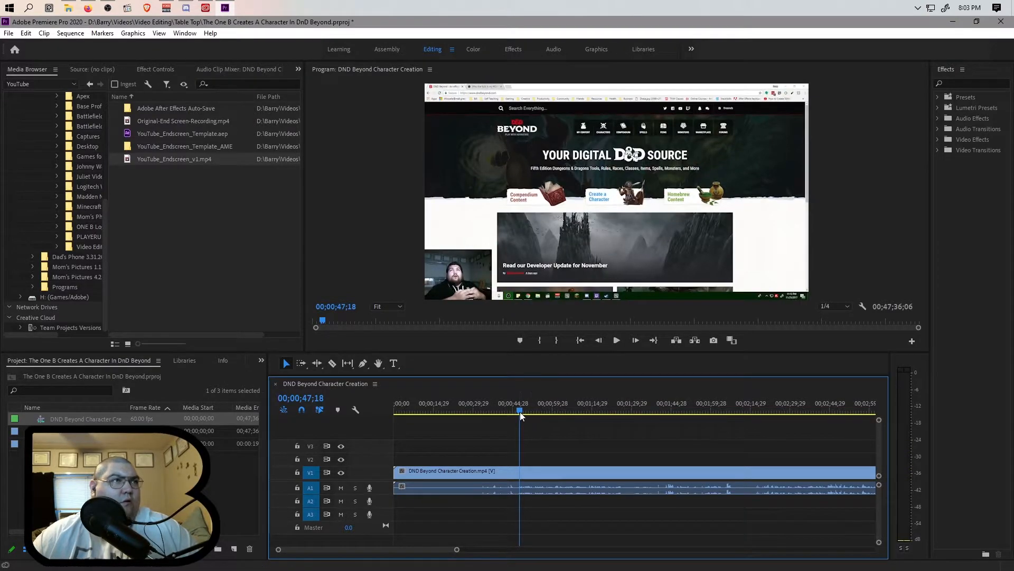
left_click_drag(457, 550, 370, 555)
left_click(731, 408)
key("space")
key("space")
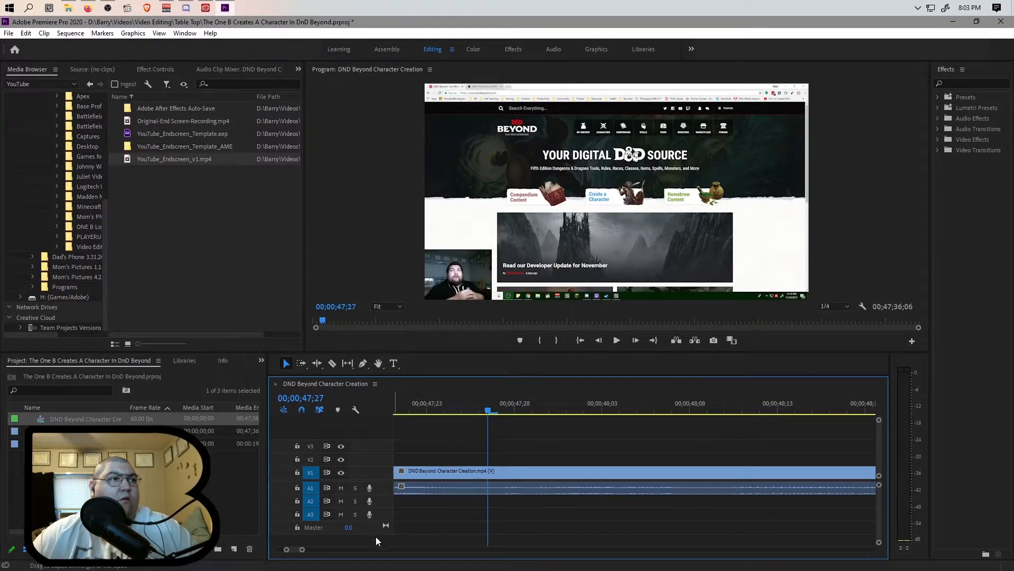
left_click_drag(304, 549, 429, 548)
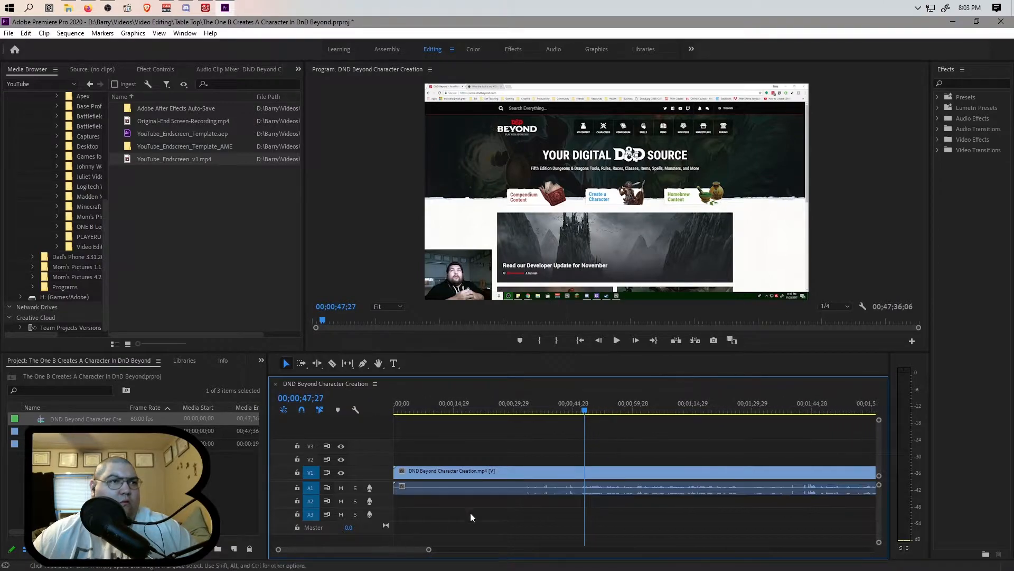
left_click(581, 412)
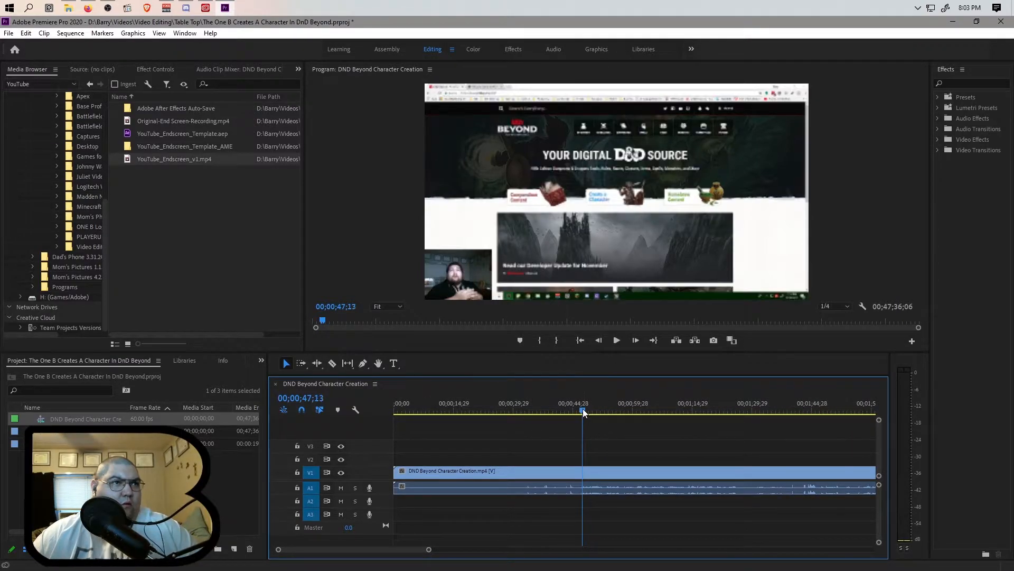
left_click_drag(583, 412, 580, 413)
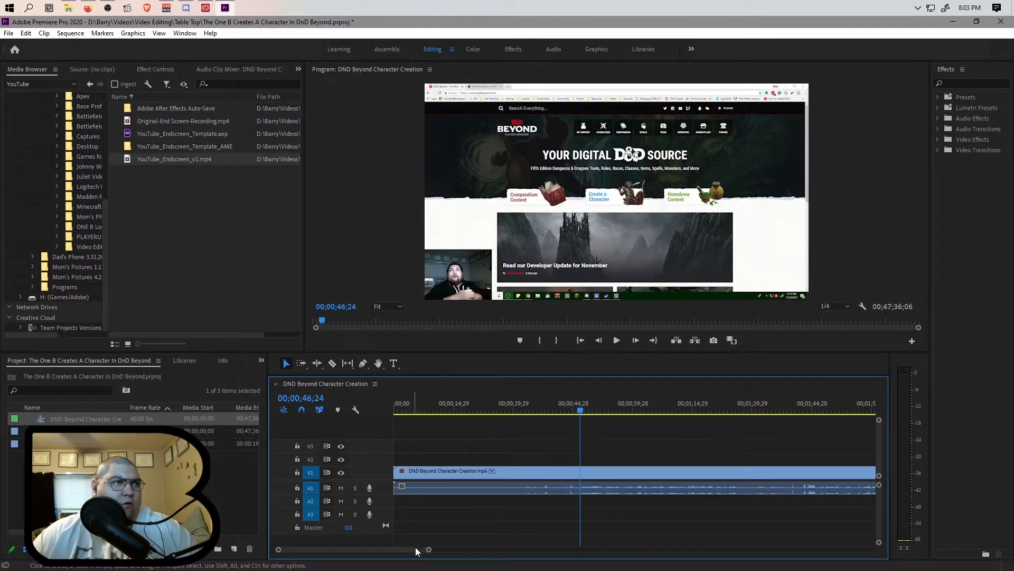
left_click_drag(395, 476, 580, 476)
left_click_drag(650, 477, 466, 477)
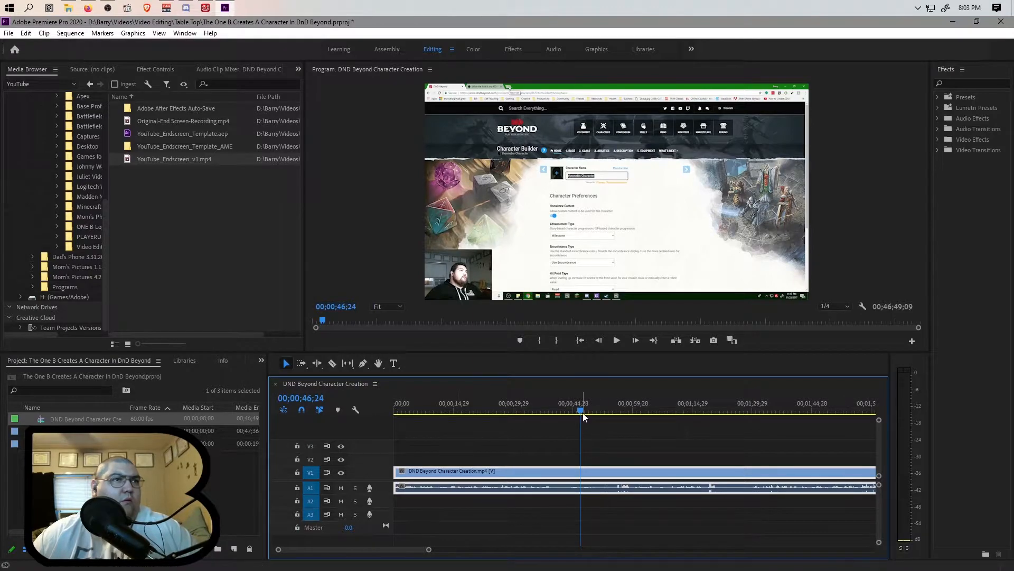
- Scrub through the first sixteen minutes of the trimmed clip to review its footage
left_click_drag(570, 412, 561, 412)
left_click_drag(429, 549, 469, 549)
left_click_drag(487, 411, 711, 410)
left_click_drag(470, 549, 534, 549)
left_click_drag(553, 410, 769, 410)
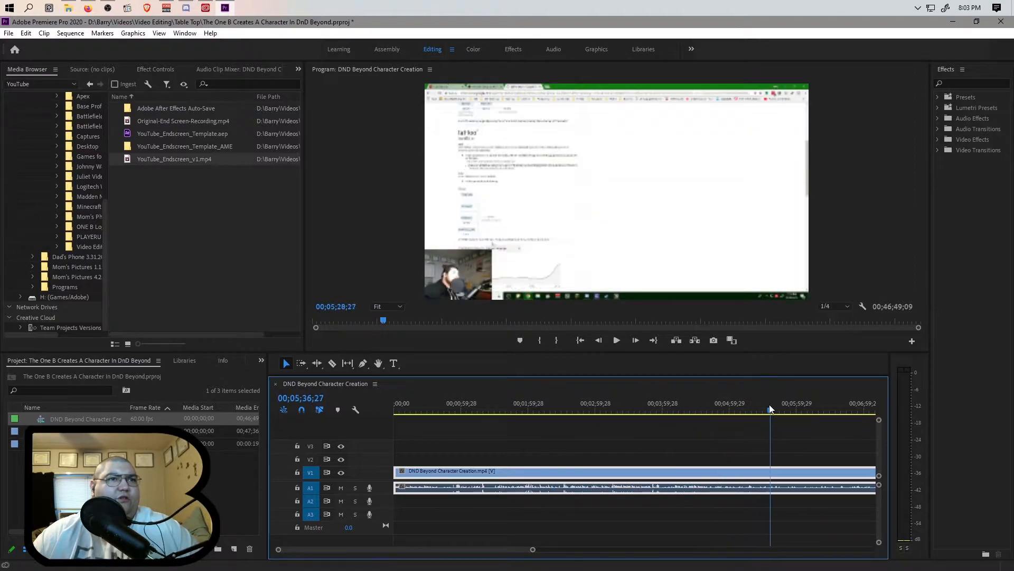
left_click_drag(533, 549, 643, 550)
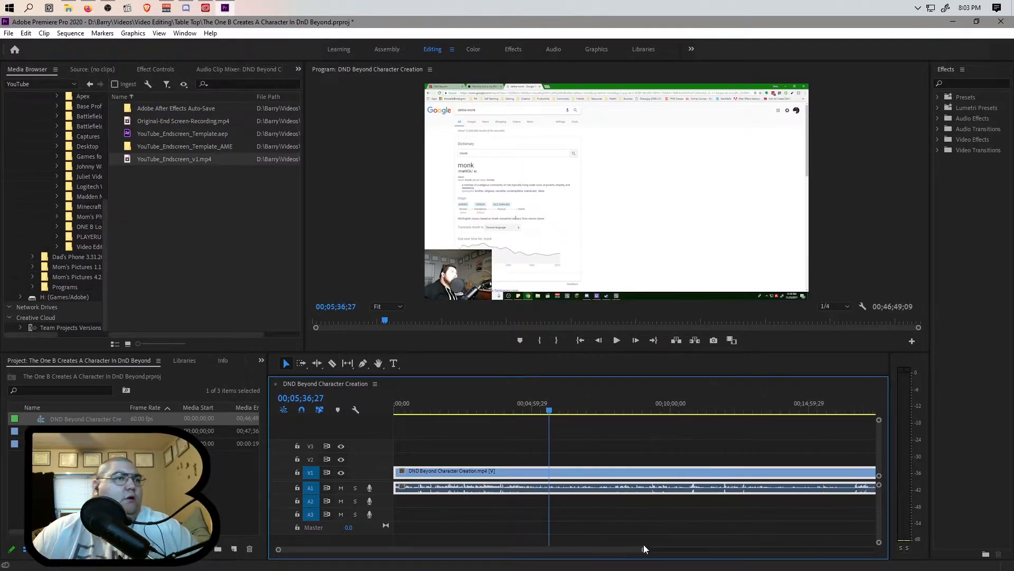
left_click_drag(549, 412, 836, 414)
left_click_drag(644, 550, 831, 548)
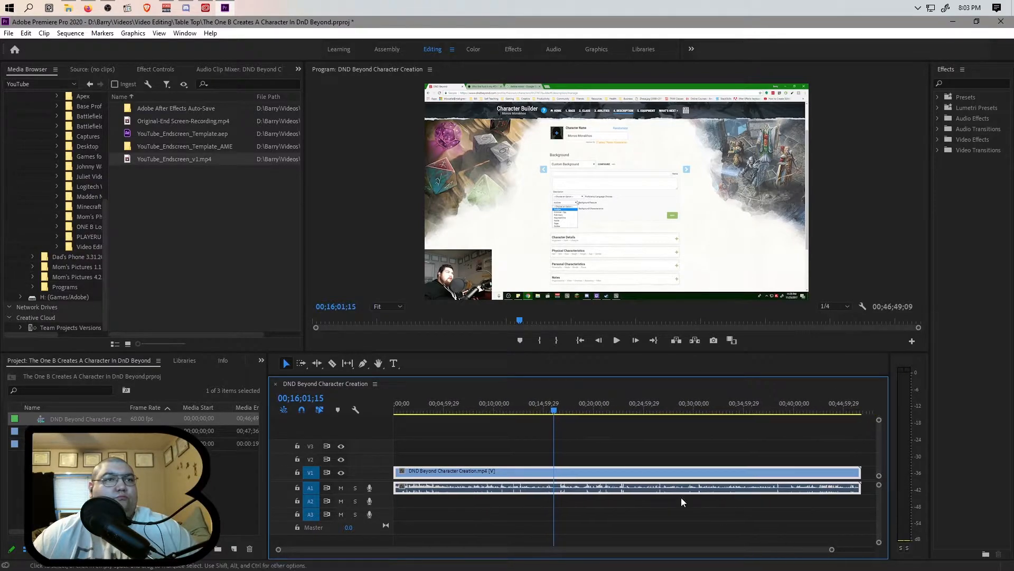
- Play the closing section of the clip to locate its ending point, stopping the playhead at 00;46;37;25
left_click_drag(556, 410, 853, 455)
key("space")
left_click_drag(833, 549, 710, 559)
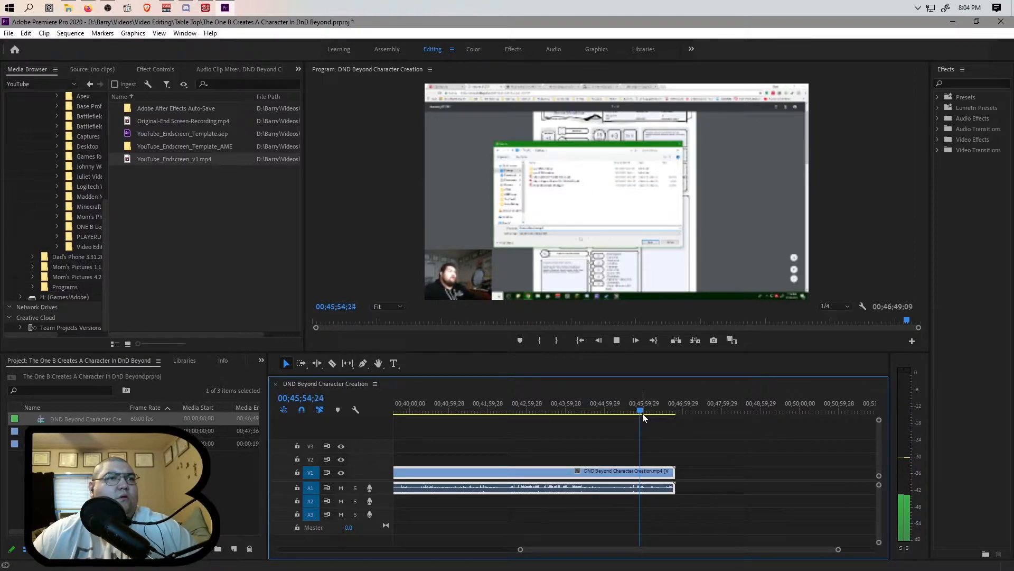
left_click_drag(643, 413, 651, 411)
key("space")
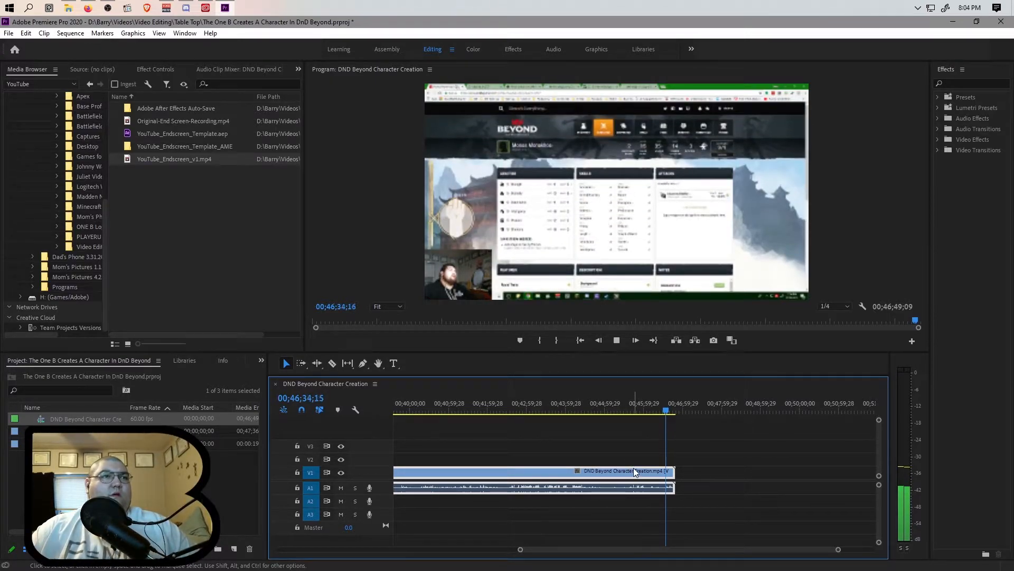
key("space")
key("space")
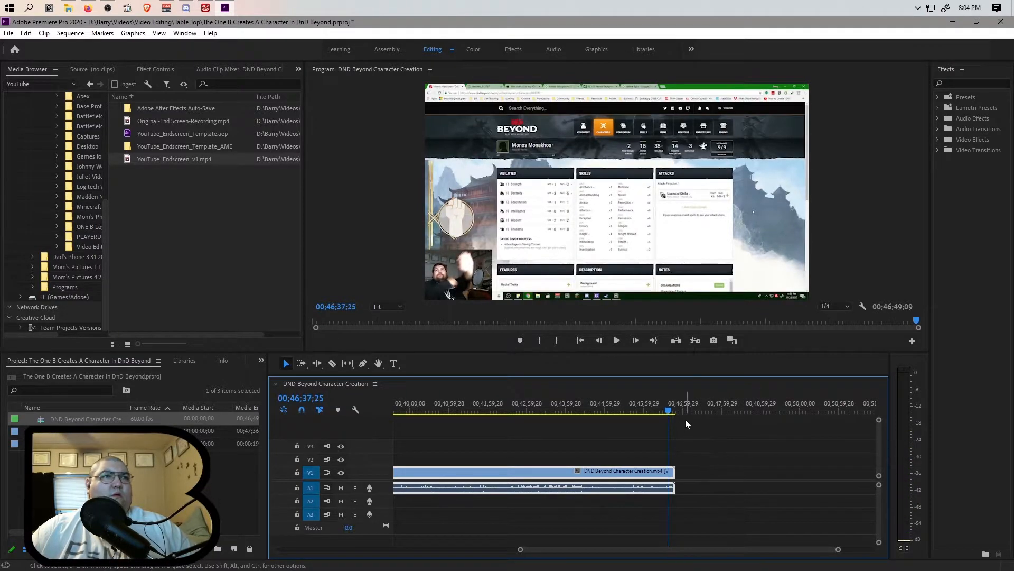
- Replay the closing seconds of the DND Beyond Character Creation clip and trim its end to 00;46;27;27
left_click(664, 413)
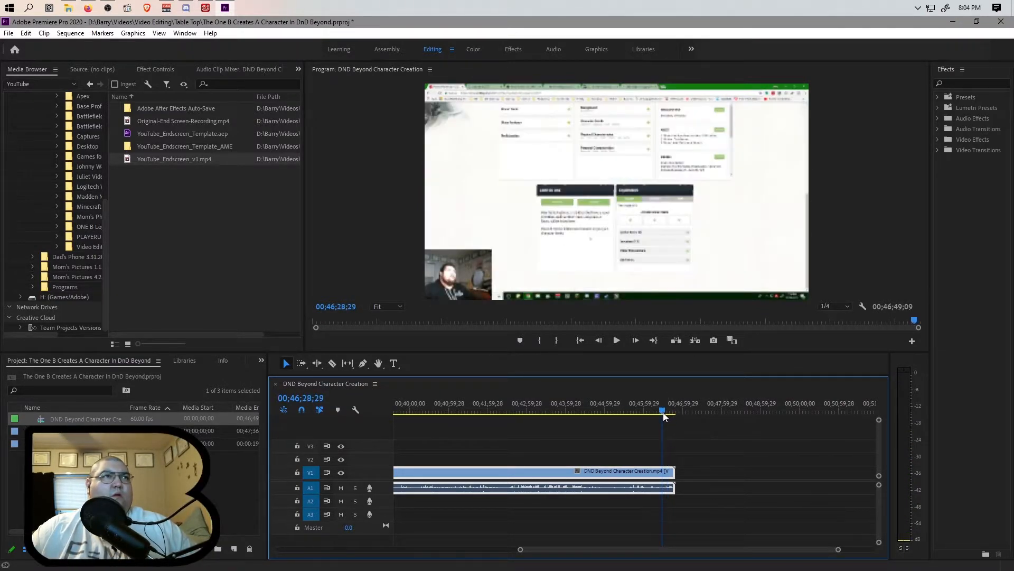
left_click_drag(664, 413, 657, 414)
key("space")
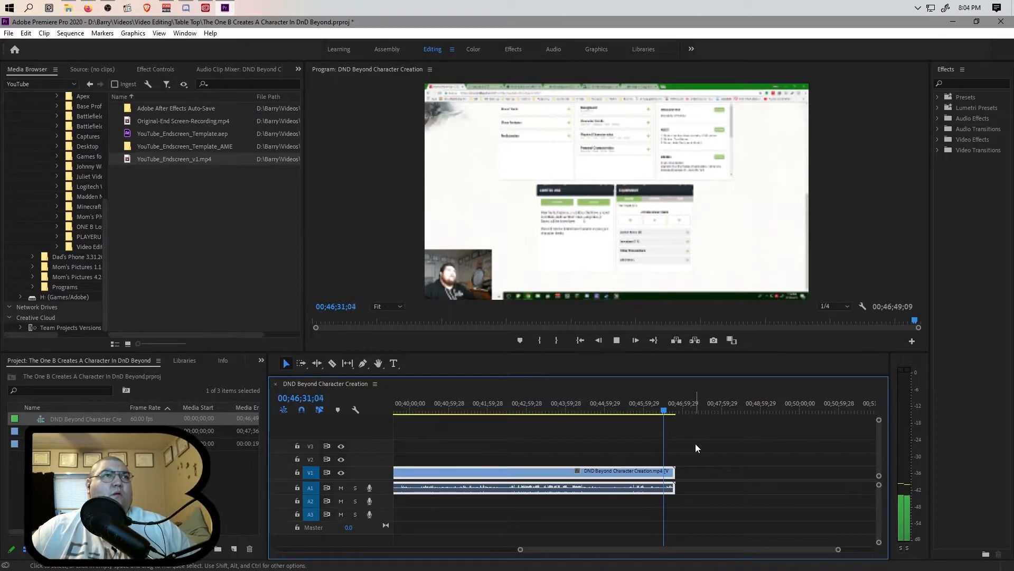
key("space")
left_click(662, 411)
key("space")
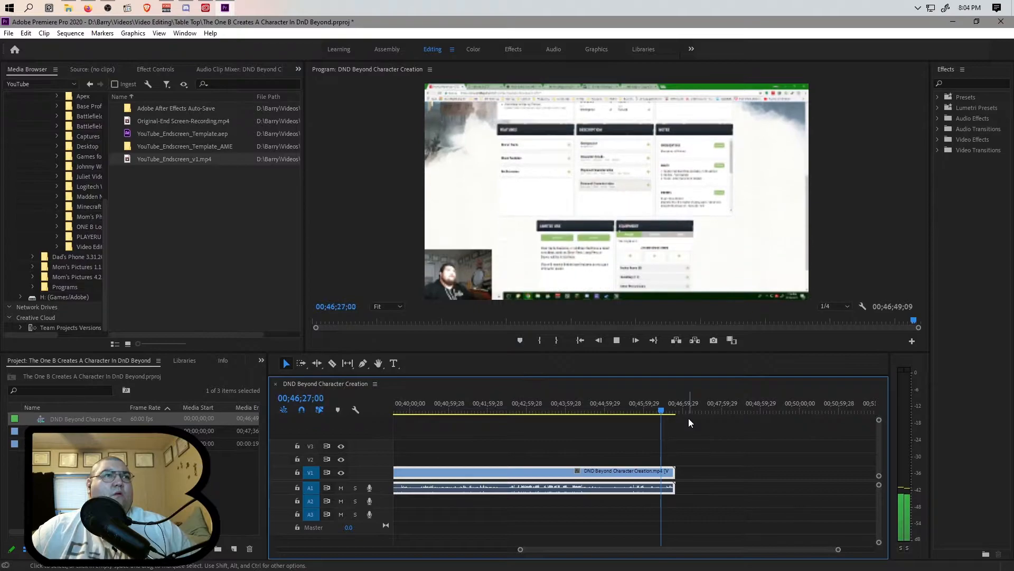
key("space")
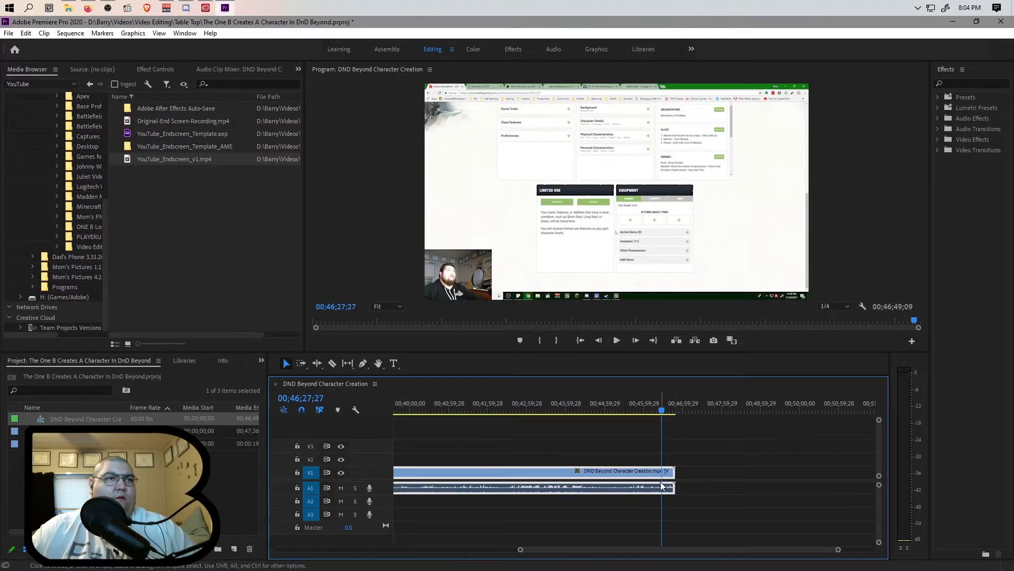
left_click_drag(673, 479, 662, 479)
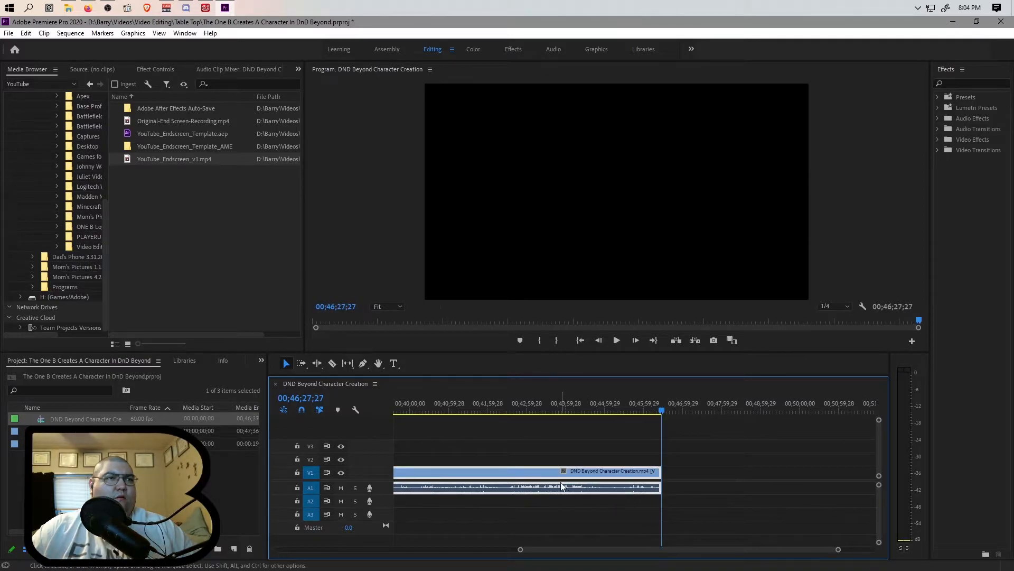
- Set the audio volume level of the DND Beyond Character Creation clip to 15 dB at the sequence start
left_click(159, 70)
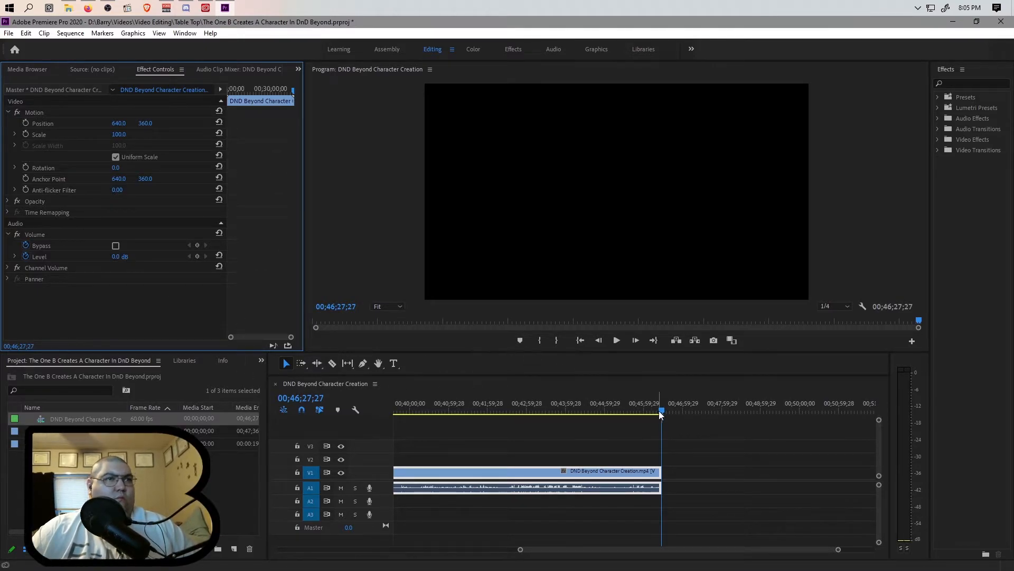
left_click_drag(639, 550, 354, 540)
left_click(398, 410)
left_click_drag(398, 411, 394, 410)
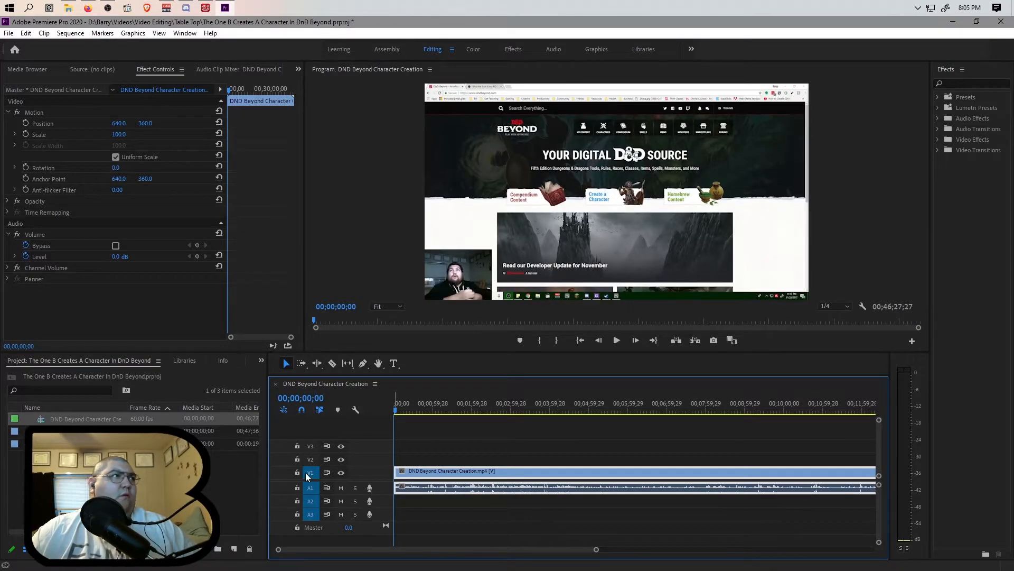
left_click(118, 257)
type("15")
key("Return")
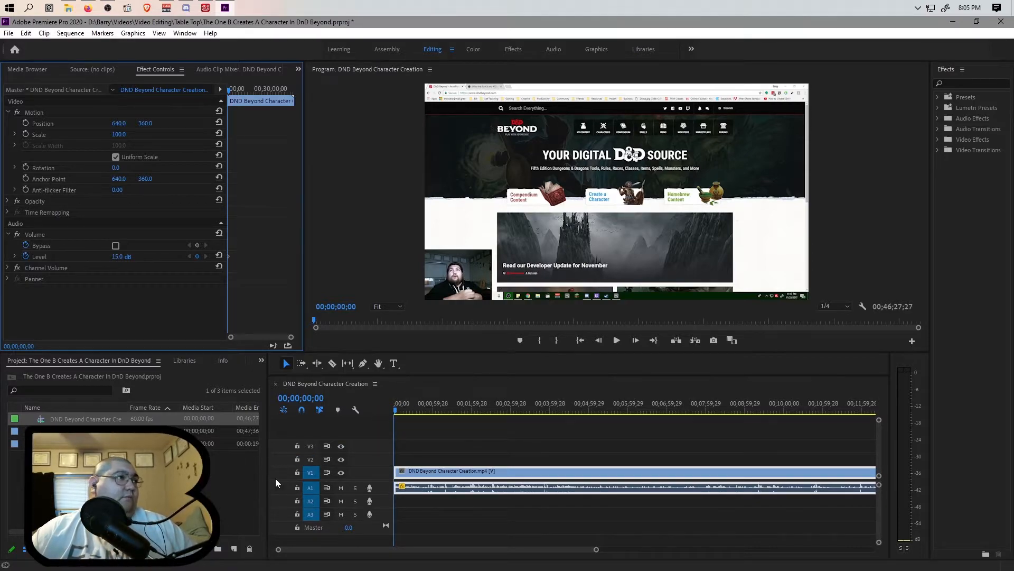
- Add the YouTube_Endscreen_v1.mp4 clip to the sequence directly after the end of the recording on V1 and A1
left_click(211, 444)
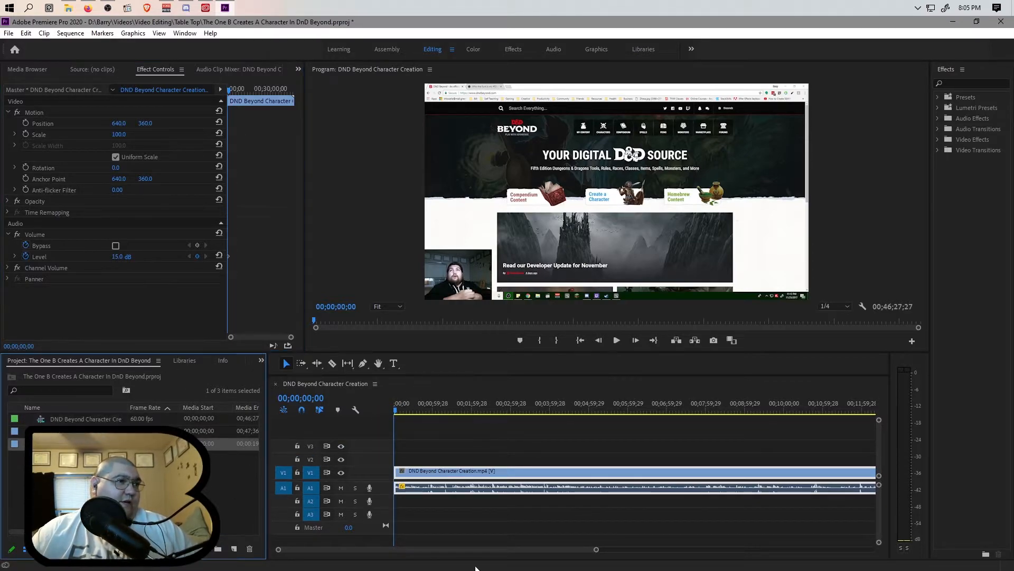
left_click_drag(596, 549, 874, 550)
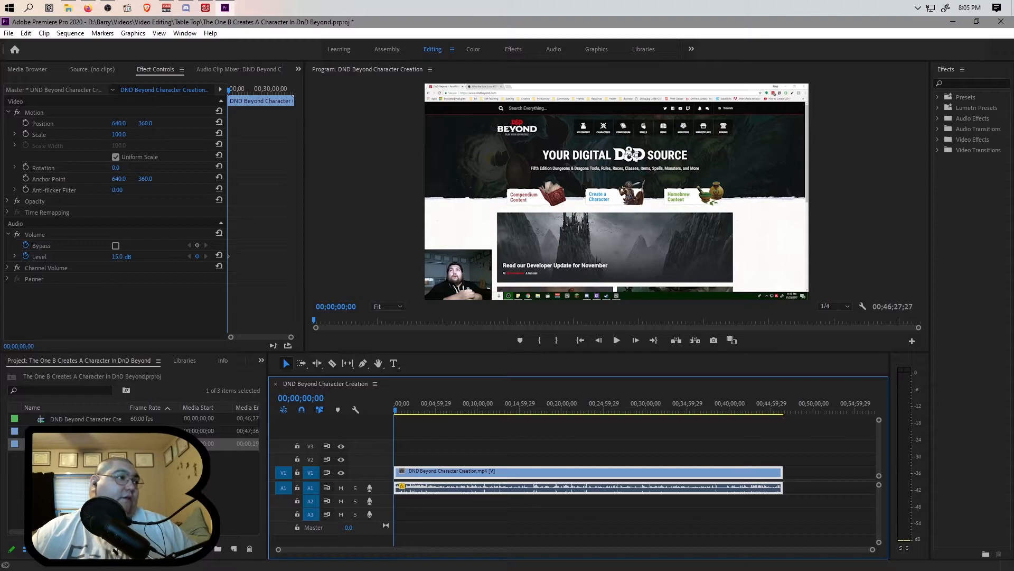
left_click_drag(106, 444, 786, 487)
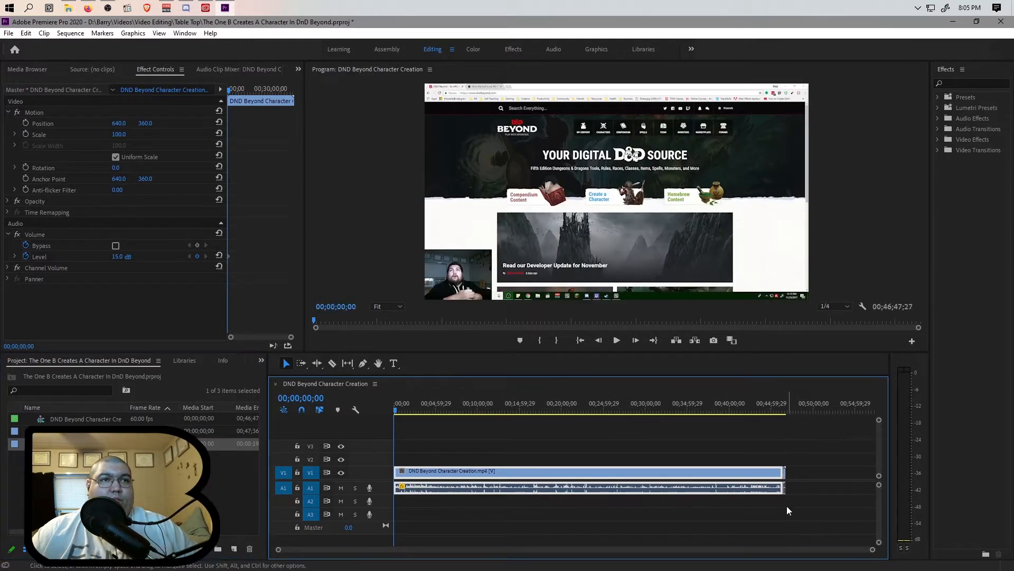
- Set the audio volume level of the YouTube_Endscreen_v1 clip to 15 dB
left_click_drag(872, 549, 561, 549)
left_click_drag(500, 553, 779, 556)
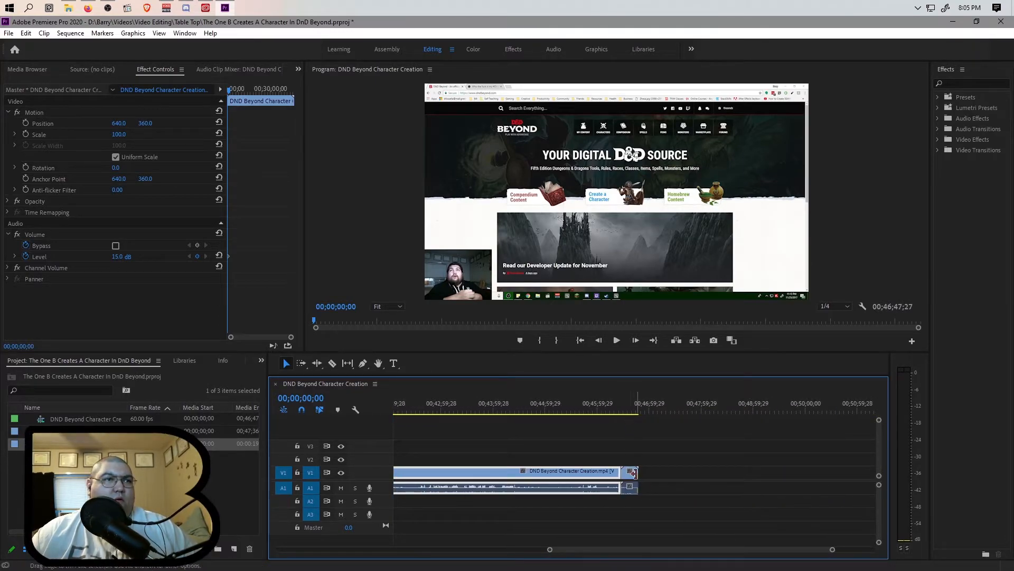
left_click(632, 489)
left_click(125, 255)
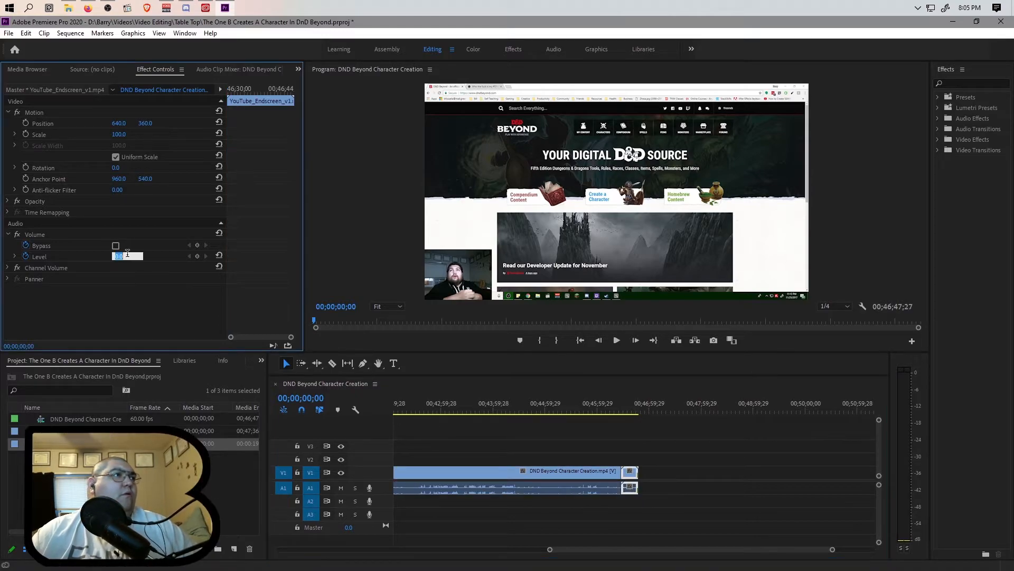
type("15")
key("Return")
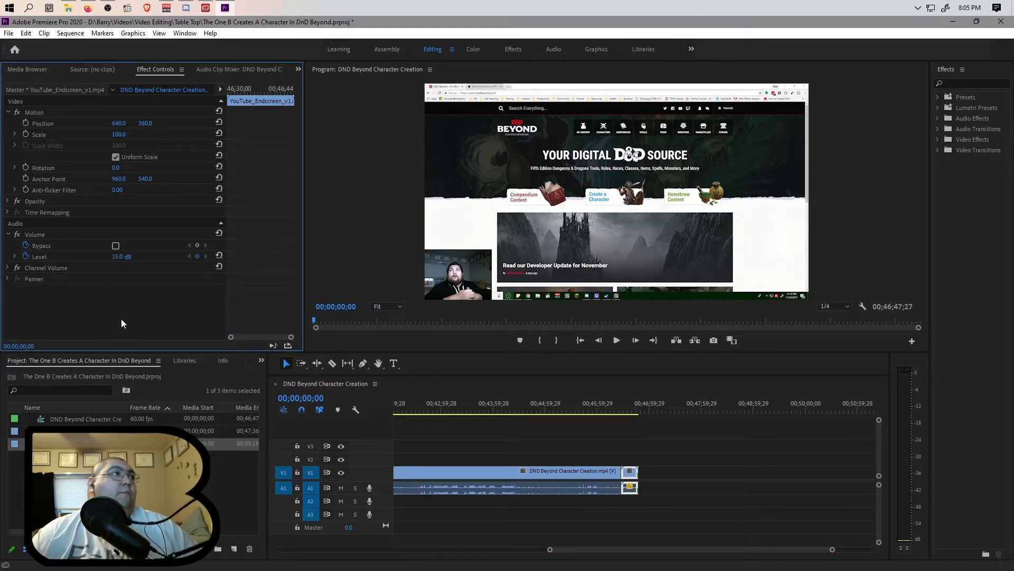
- Save the project and open the media export settings for the DND Beyond Character Creation sequence
left_click(7, 35)
left_click(50, 171)
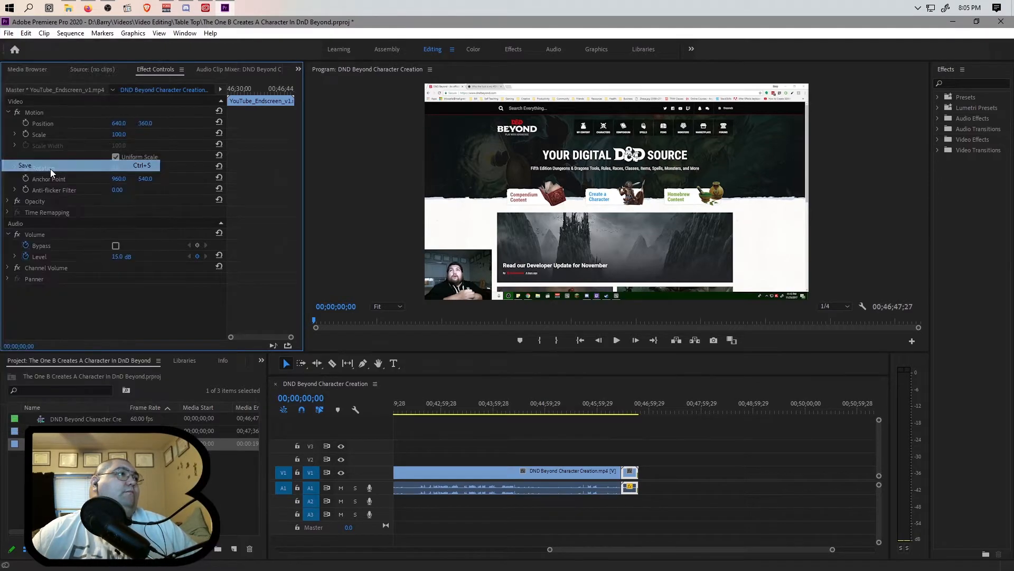
left_click(8, 33)
mouse_move(97, 353)
left_click(186, 351)
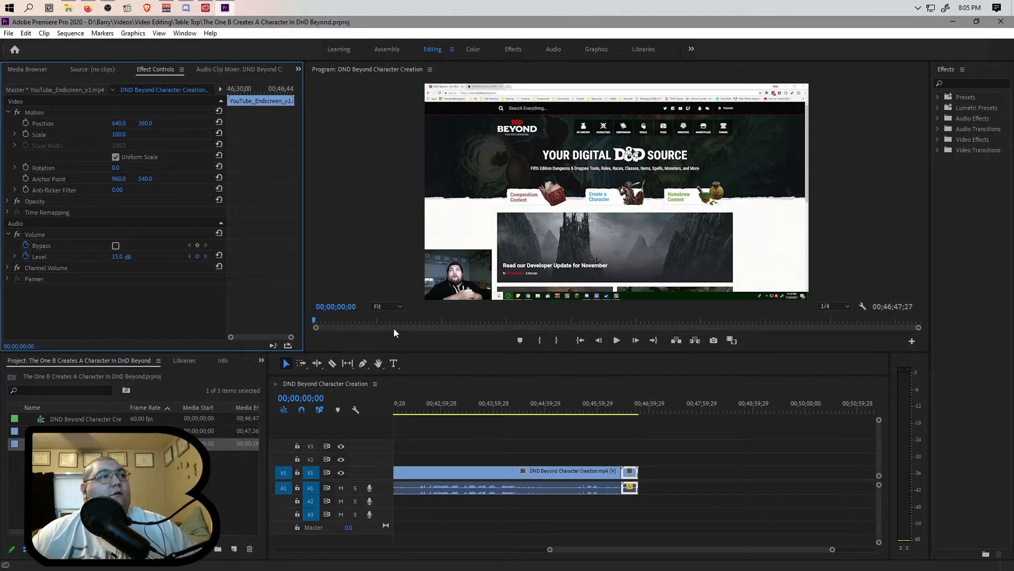
left_click(448, 376)
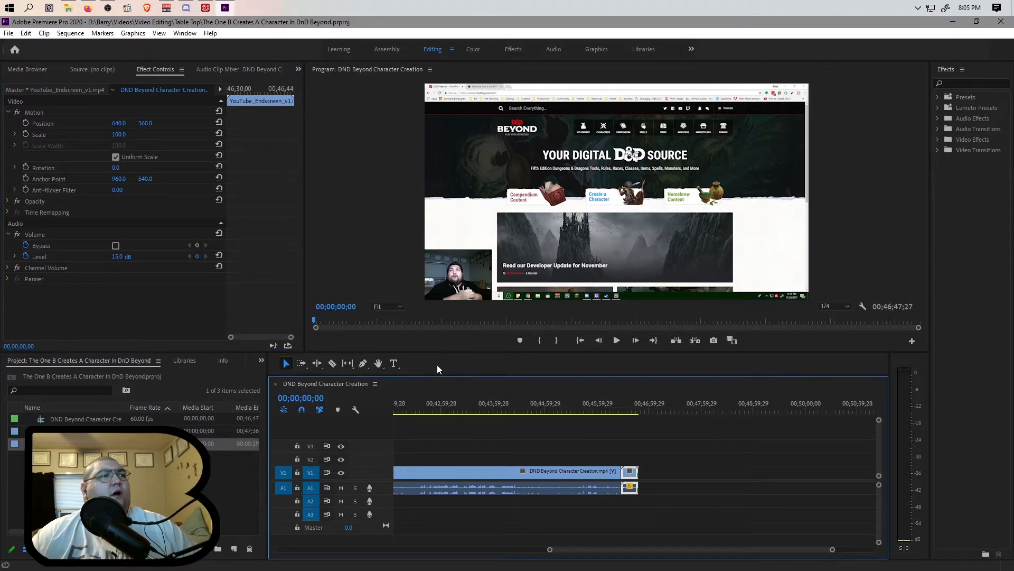
left_click(9, 32)
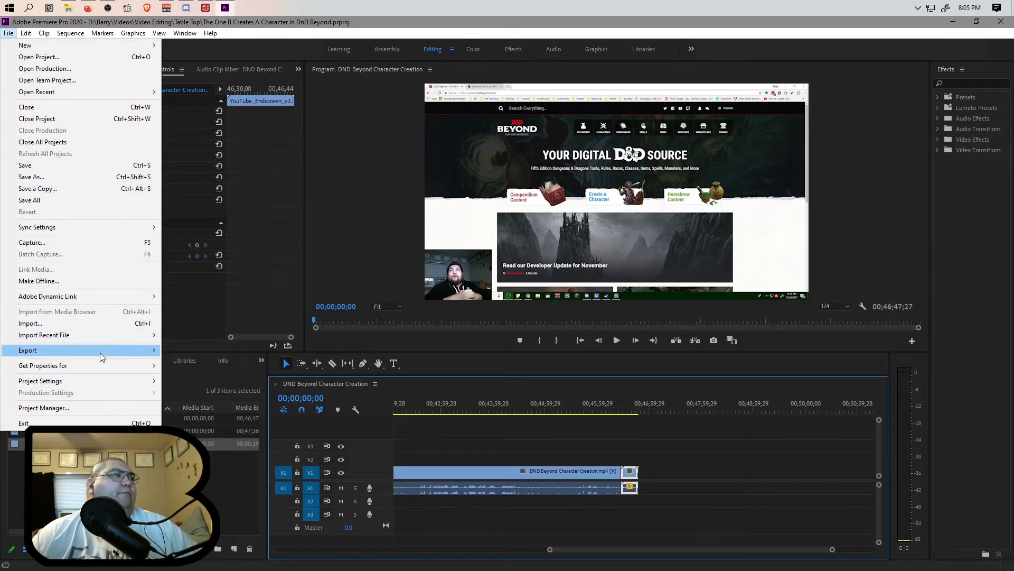
mouse_move(100, 350)
left_click(186, 352)
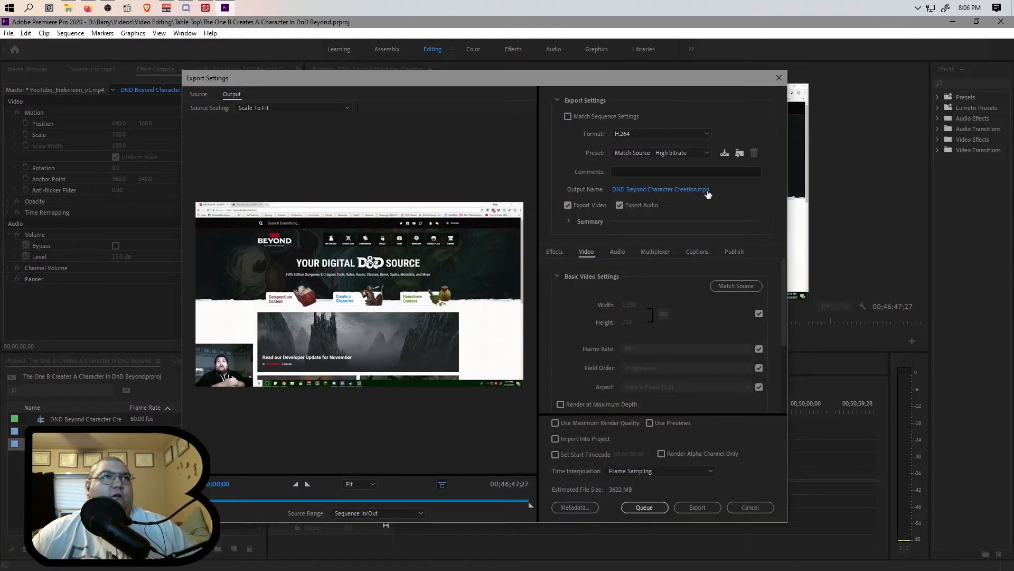
- Browse the export's output location to the Table Top folder inside Video Editing
left_click(650, 191)
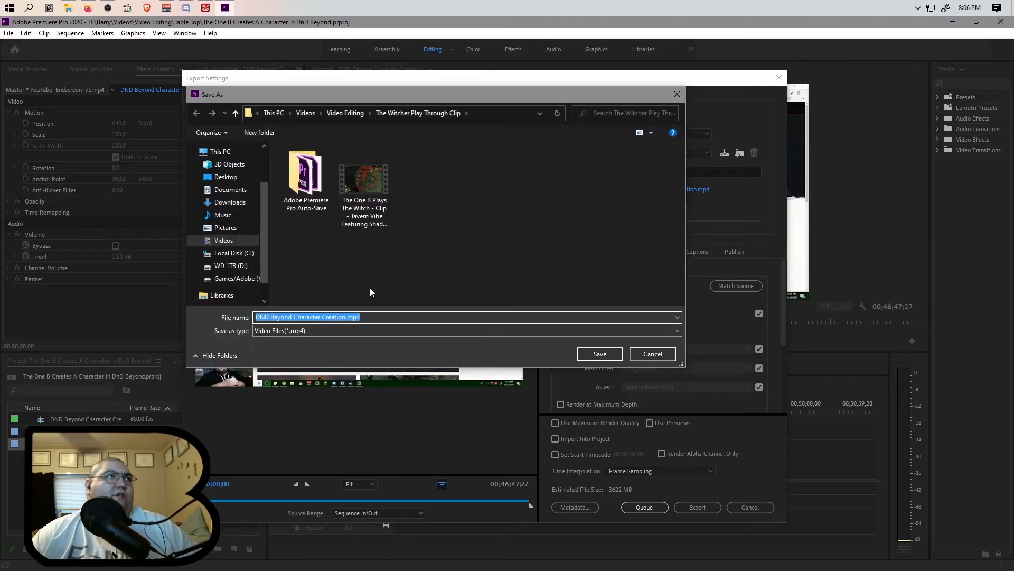
left_click(333, 113)
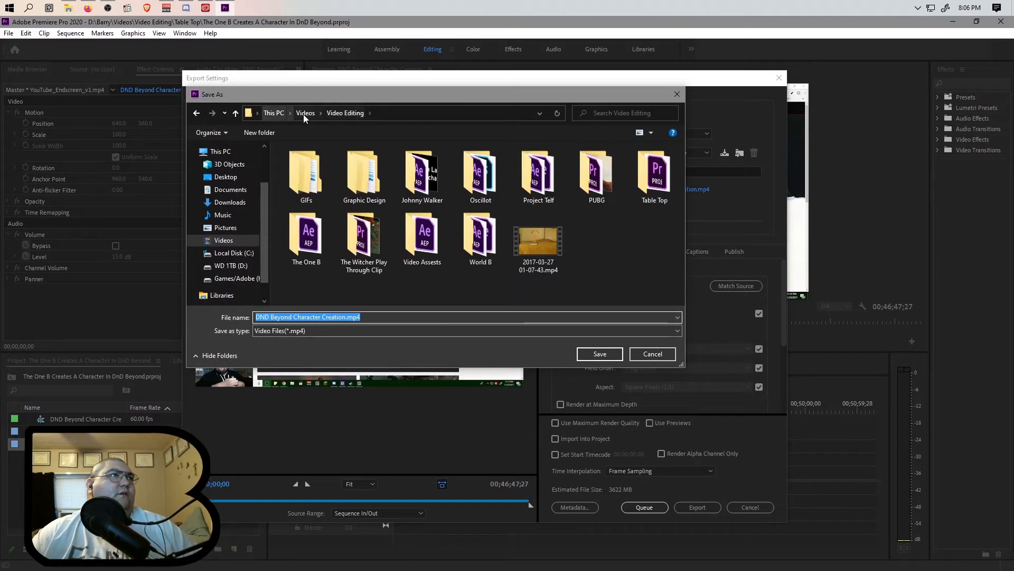
double_click(655, 175)
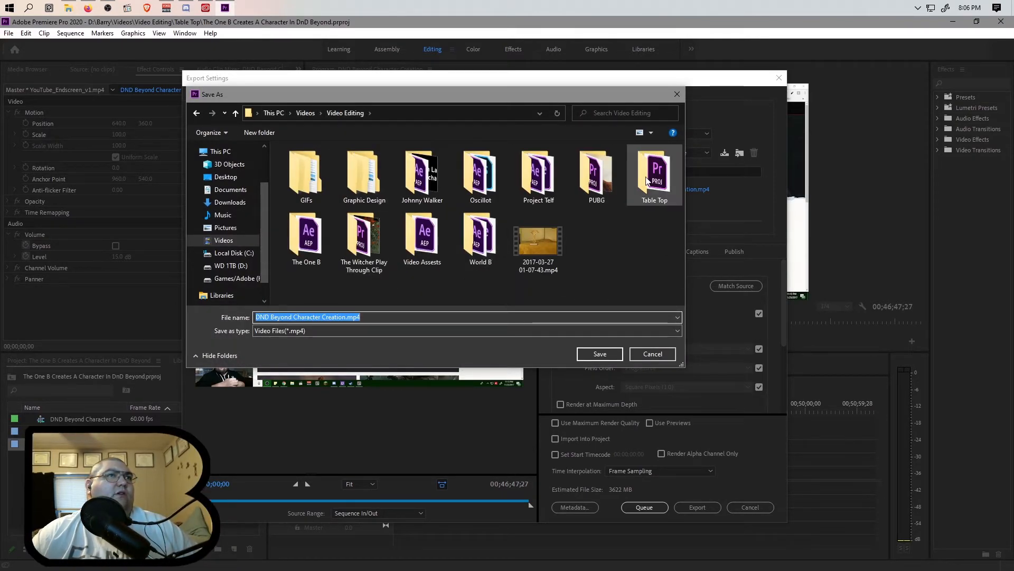
- Create a folder named DnD Beyond Character Creation, move the Adobe Premiere Pro Auto-Save folder into it, and open it
left_click(275, 132)
type("DnD Character Creation")
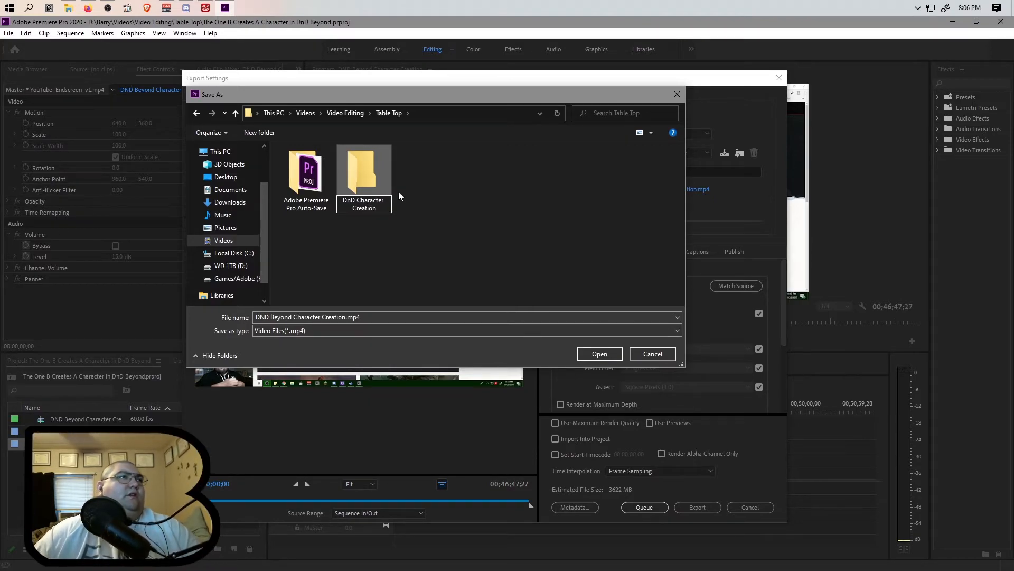
type("d")
left_click(492, 204)
left_click_drag(306, 174, 354, 203)
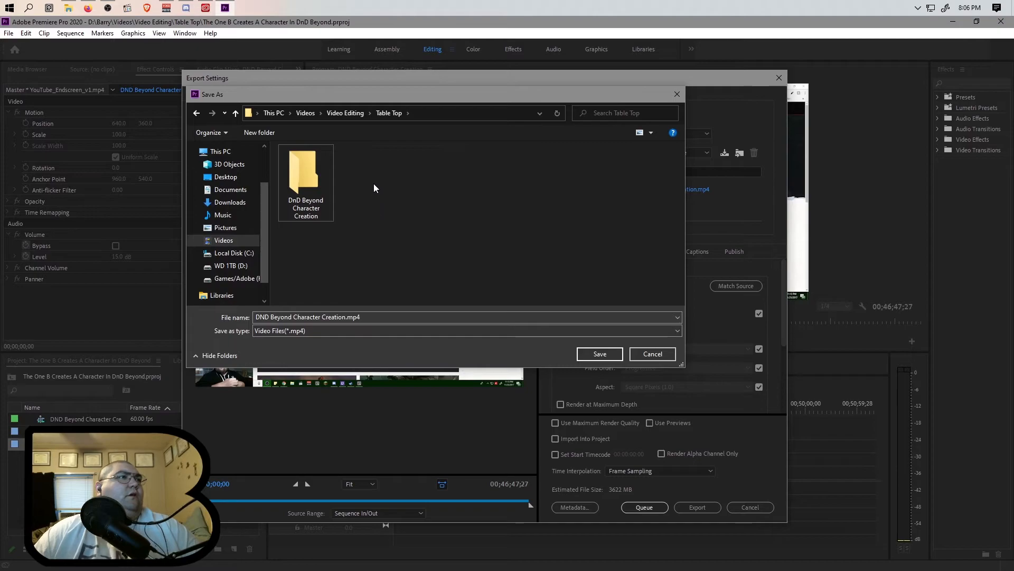
double_click(292, 176)
- Name the export file The One B Creates A Character In DnD Beyond-v1.mp4 and queue the export
left_click(348, 317)
left_click_drag(347, 317, 139, 317)
type("The One B Creates a")
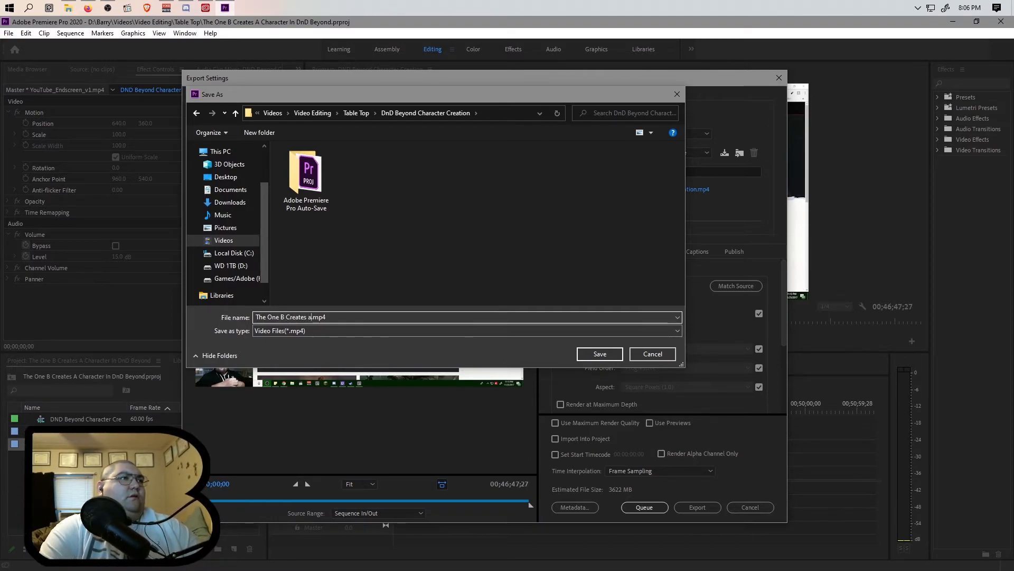
key("BackSpace")
type("a Cha")
key("BackSpace")
key("BackSpace")
key("BackSpace")
key("BackSpace")
key("BackSpace")
key("BackSpace")
key("BackSpace")
key("BackSpace")
type("A Charac")
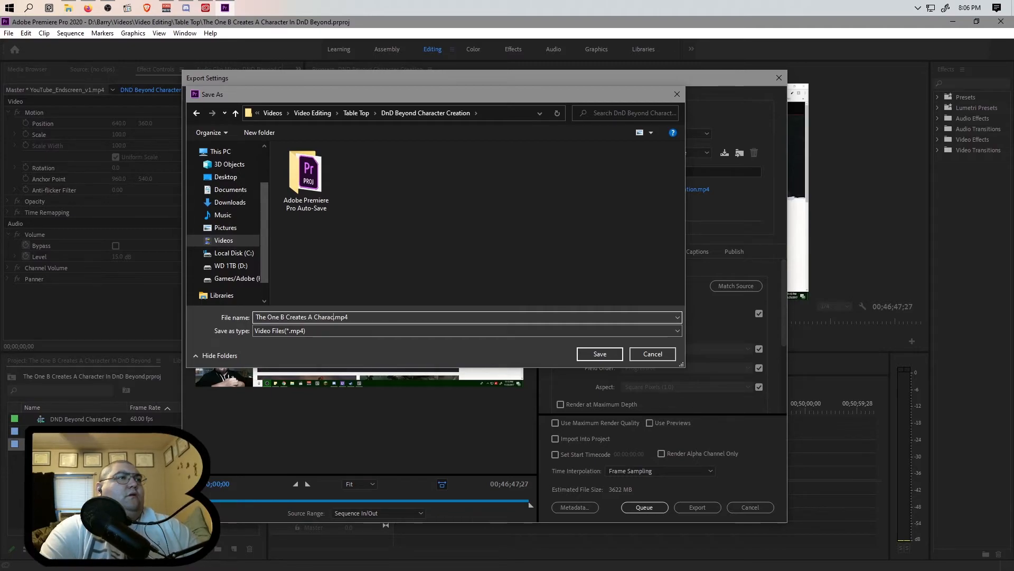
type("ter In Character Creat")
key("BackSpace")
key("BackSpace")
key("BackSpace")
key("BackSpace")
key("BackSpace")
key("BackSpace")
key("BackSpace")
key("BackSpace")
key("BackSpace")
key("BackSpace")
key("BackSpace")
key("BackSpace")
key("BackSpace")
key("BackSpace")
key("BackSpace")
type("DnD")
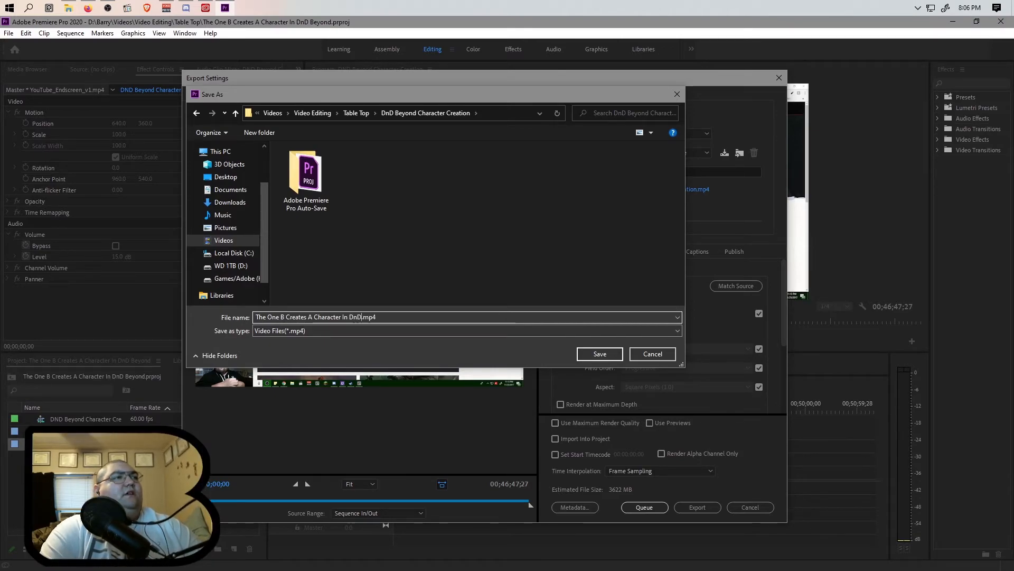
type(" Beyond-v1")
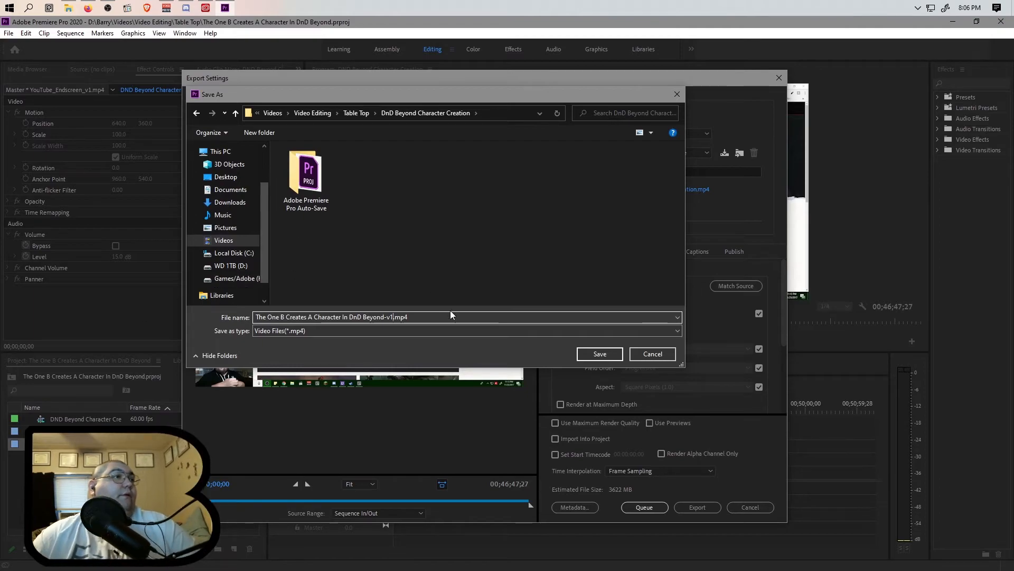
left_click(600, 353)
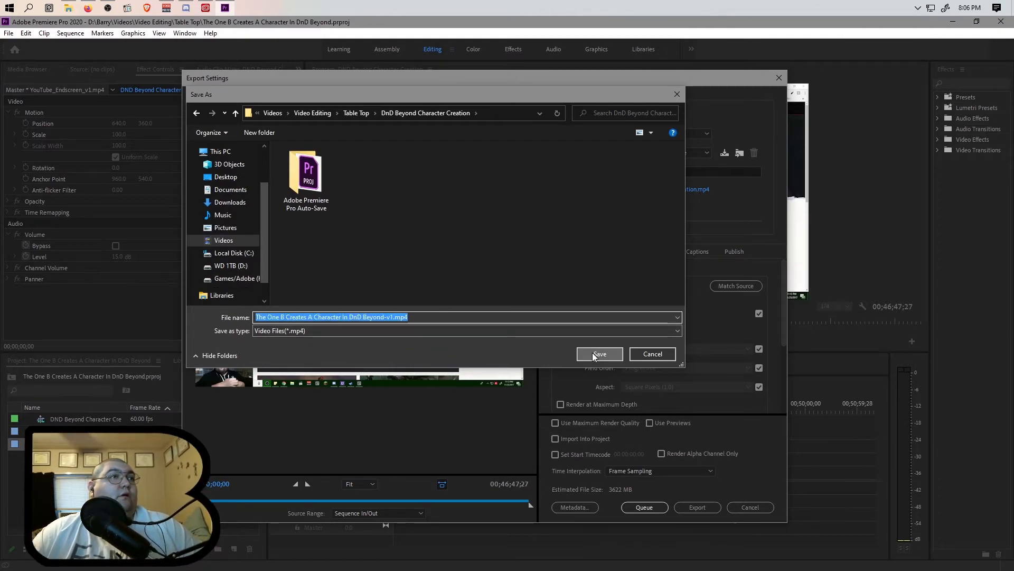
left_click(653, 507)
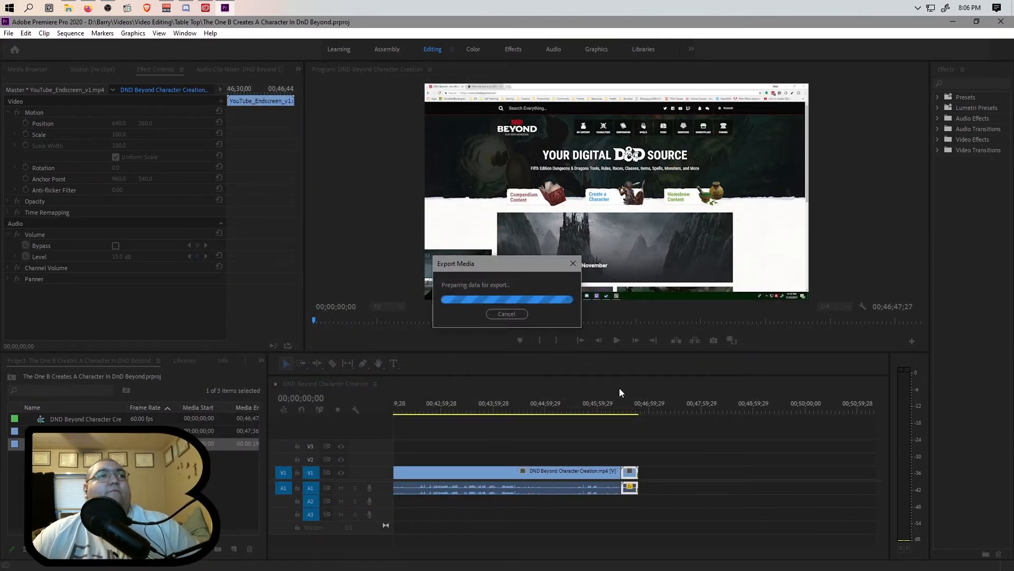